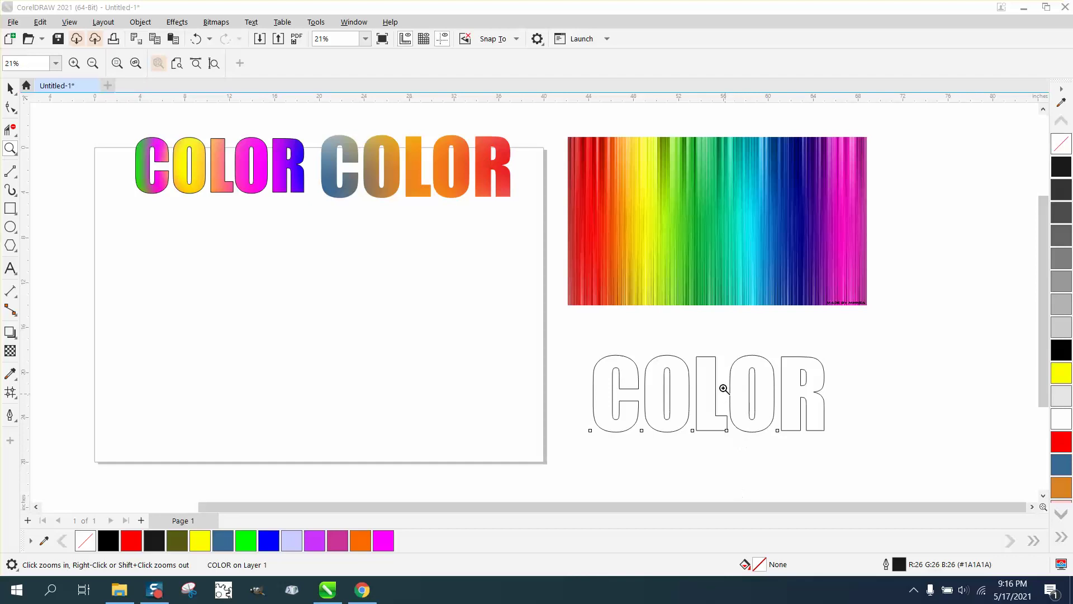
- Move the outlined COLOR text onto the middle of the rainbow-striped bitmap
scroll(747, 289, up, 3)
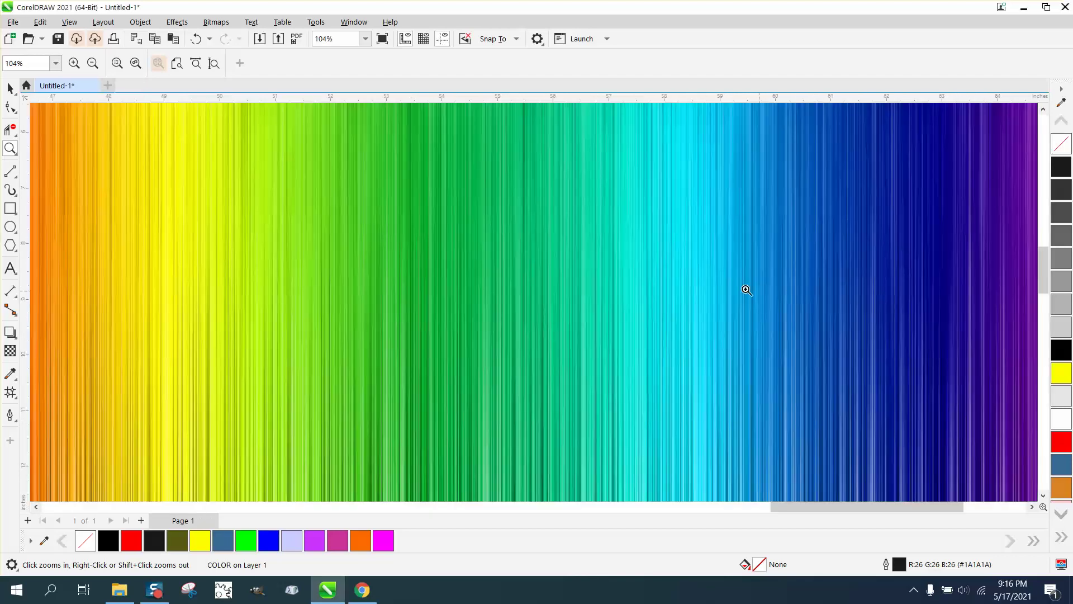
scroll(581, 290, down, 2)
scroll(596, 290, down, 1)
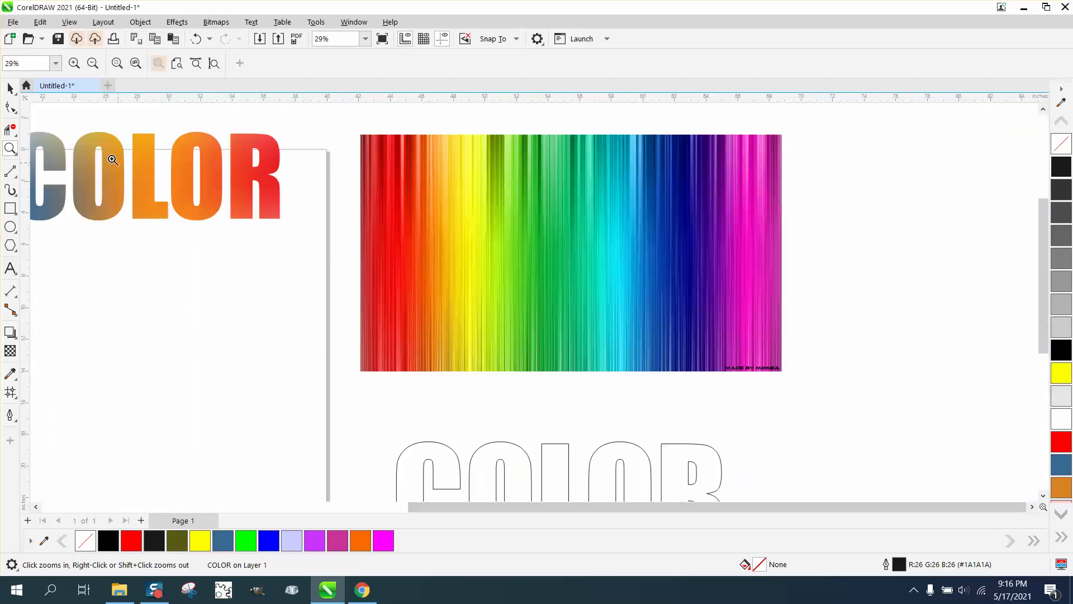
click(10, 89)
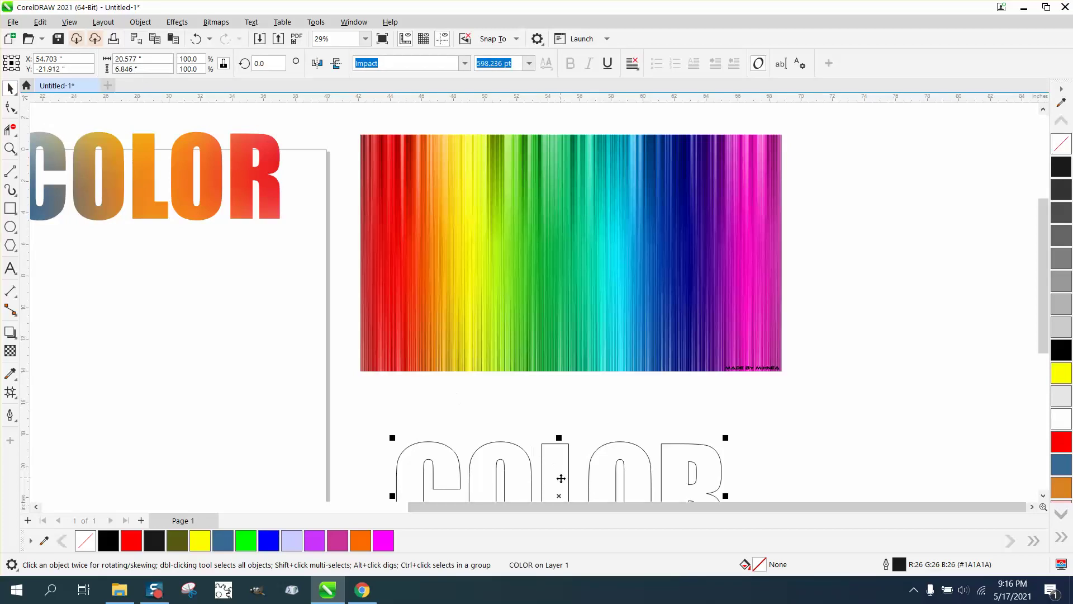
drag(560, 479, 564, 246)
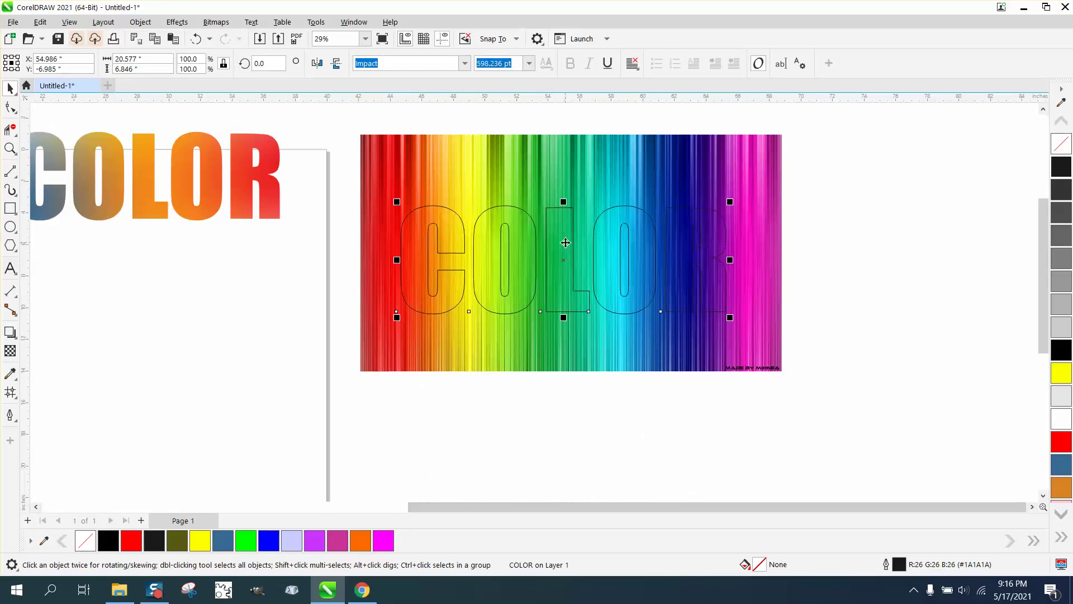
- PowerClip the rainbow-striped bitmap inside the outlined COLOR text
click(376, 148)
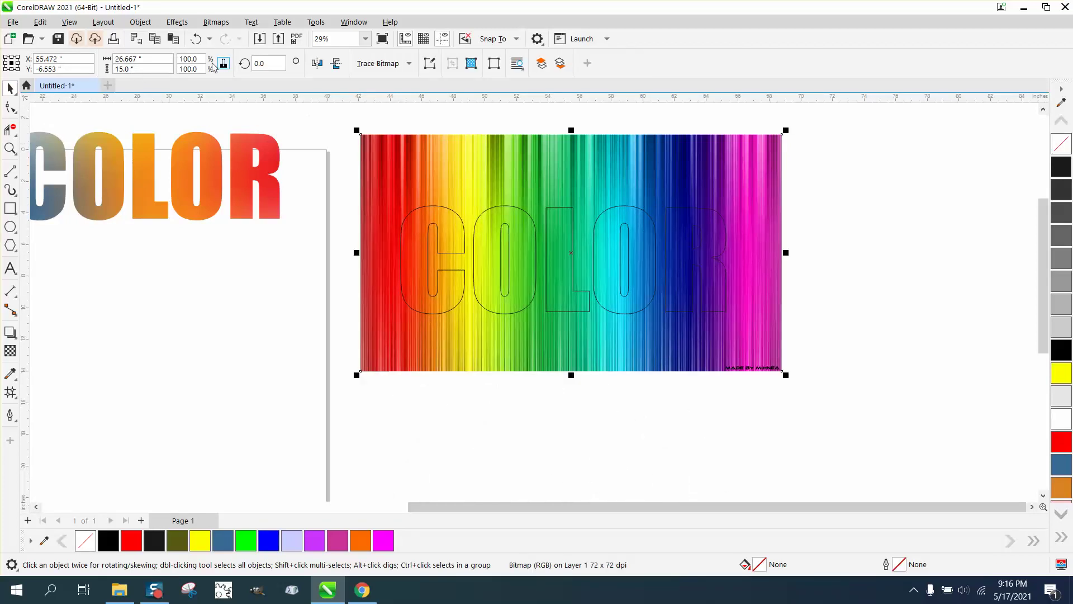
click(154, 23)
mouse_move(175, 71)
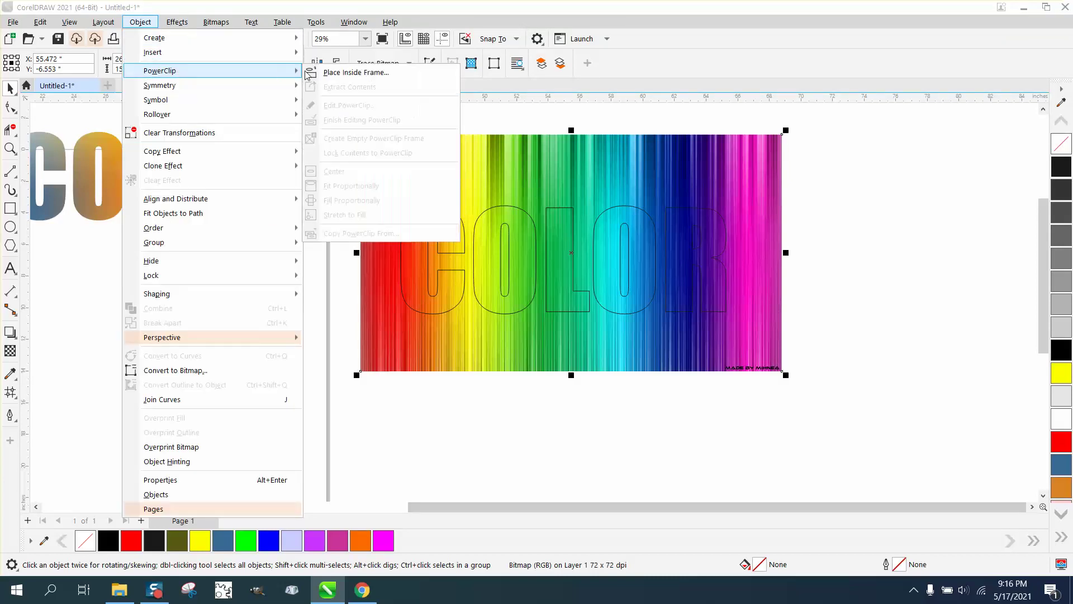
click(341, 72)
click(407, 217)
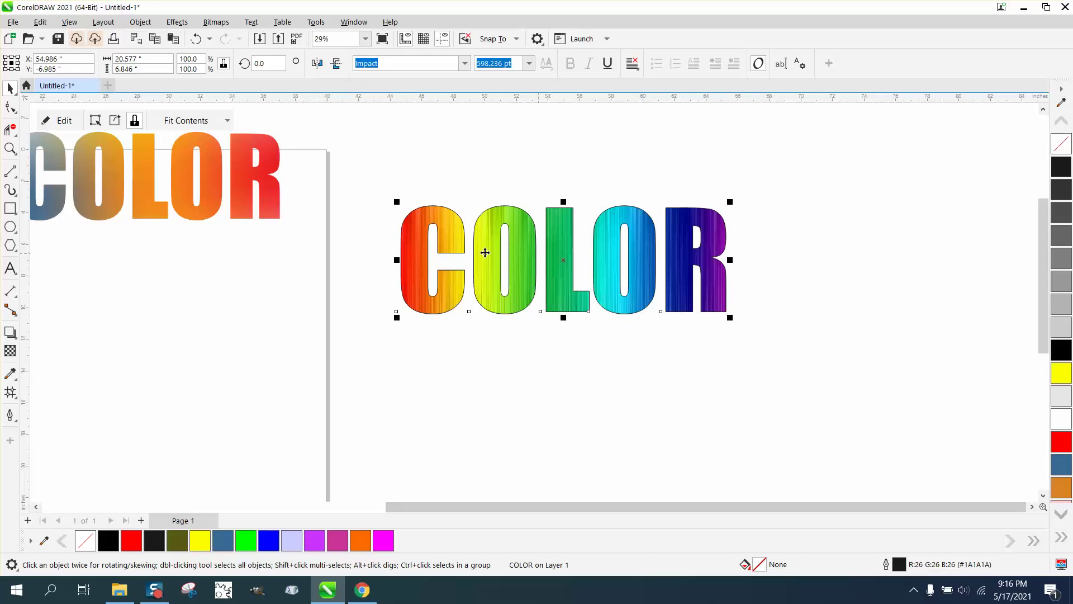
- Undo the PowerClip and the move of the COLOR text onto the bitmap
scroll(526, 251, down, 3)
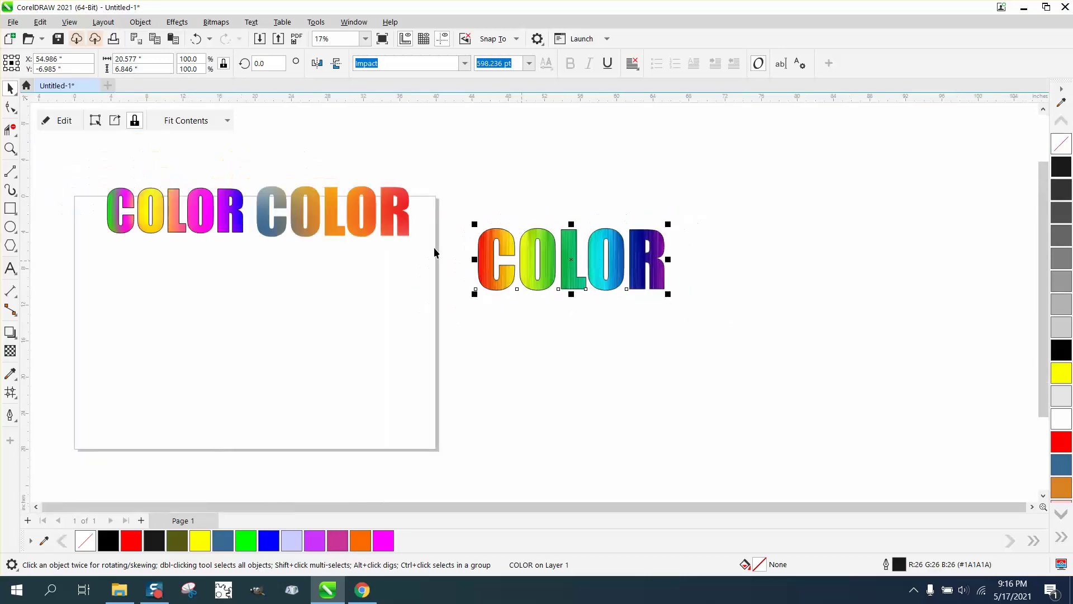
click(347, 148)
click(195, 39)
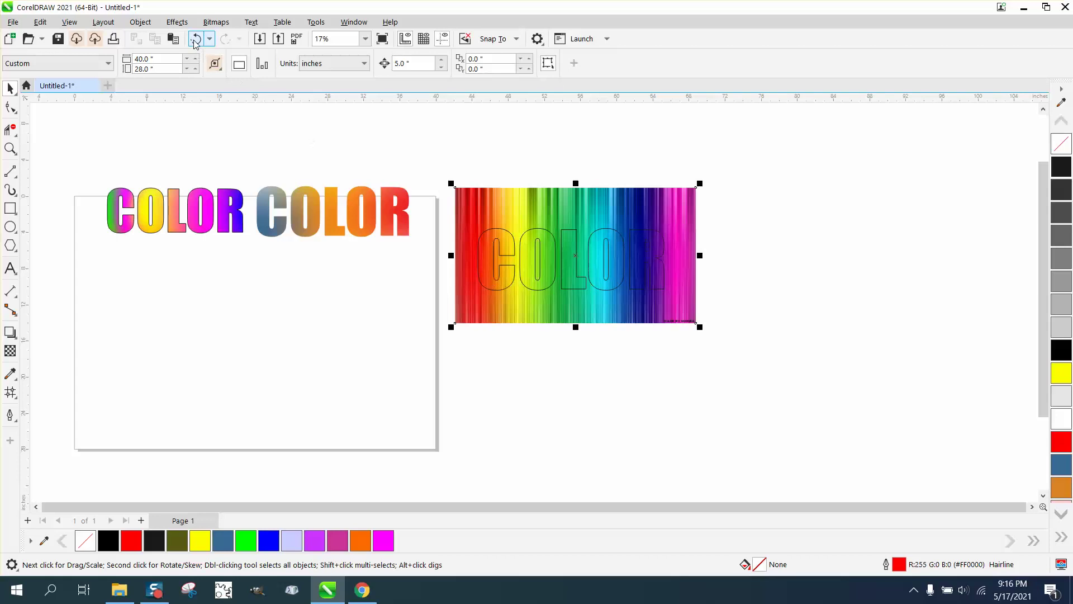
click(196, 39)
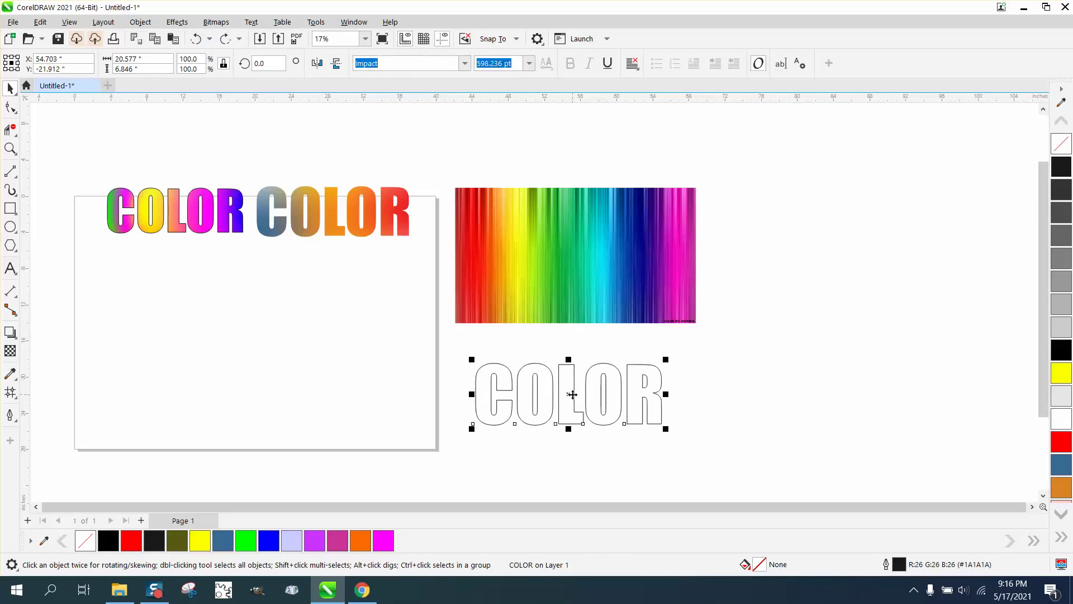
- Move the rainbow bitmap farther from the page and bring the outlined COLOR text up just below its former place
drag(563, 311, 718, 287)
drag(564, 419, 573, 358)
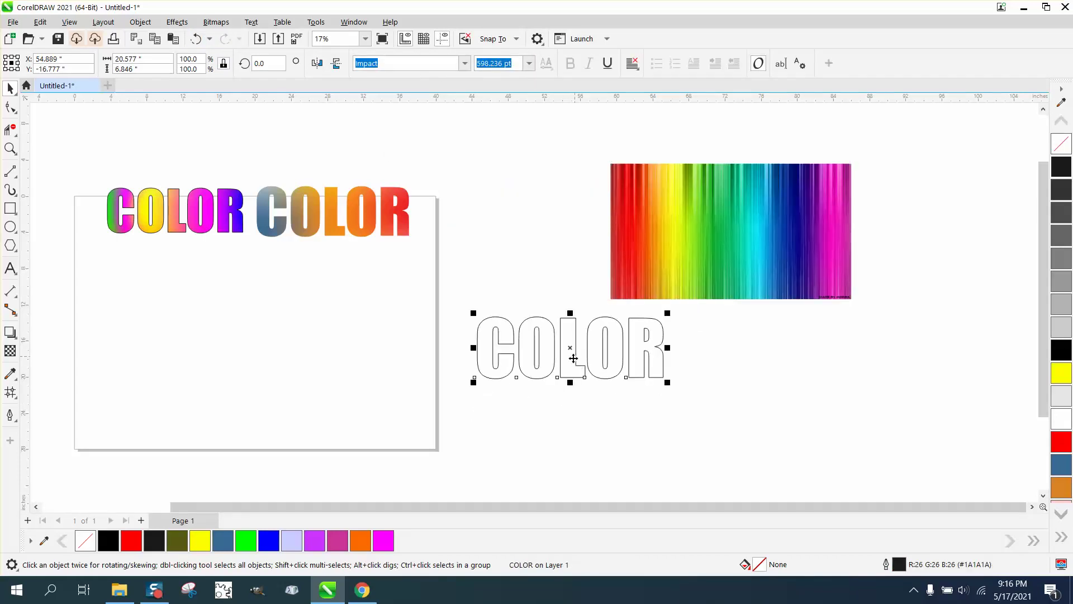
- Draw a circle about 21.7 inches in diameter below the coloured words on the page and fill it yellow
click(12, 229)
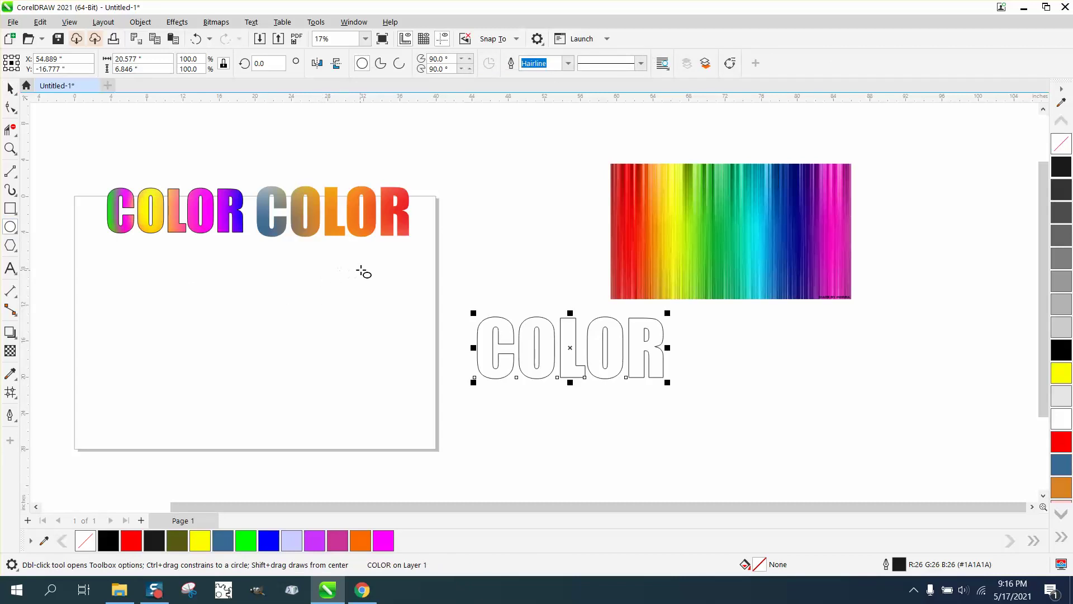
mouse_move(361, 270)
mouse_down()
mouse_move(285, 318)
mouse_move(162, 367)
mouse_up()
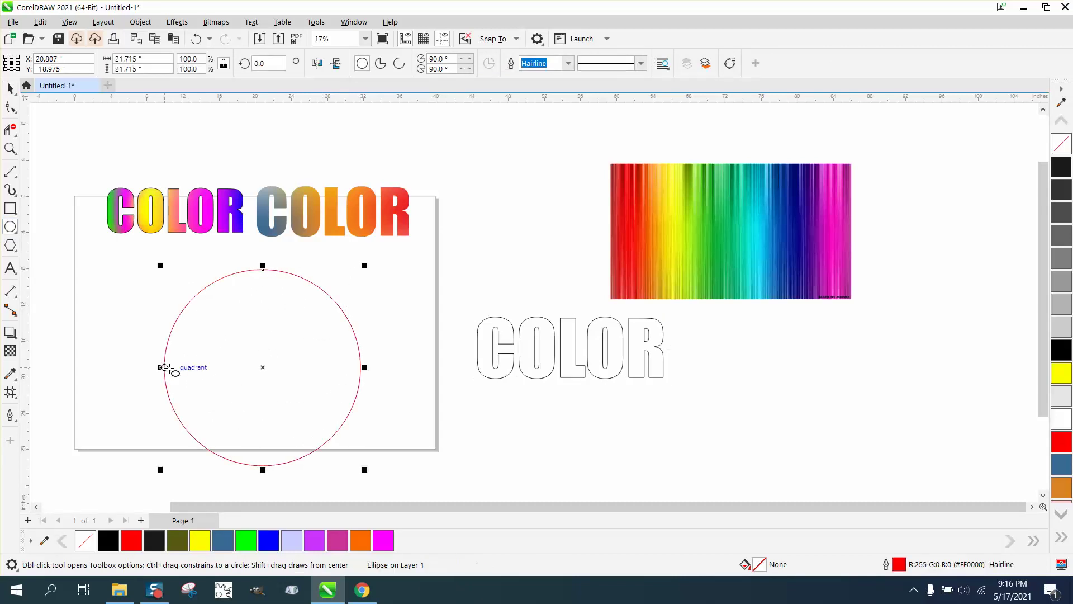
click(1061, 373)
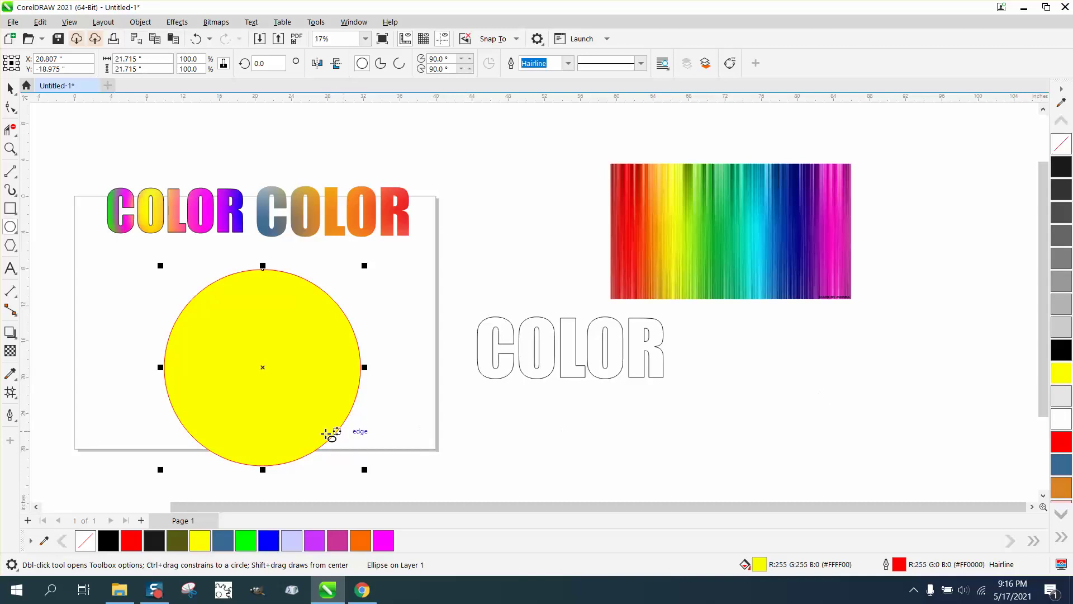
- Apply a Mesh Fill to the yellow circle and colour its rightmost node red
click(18, 400)
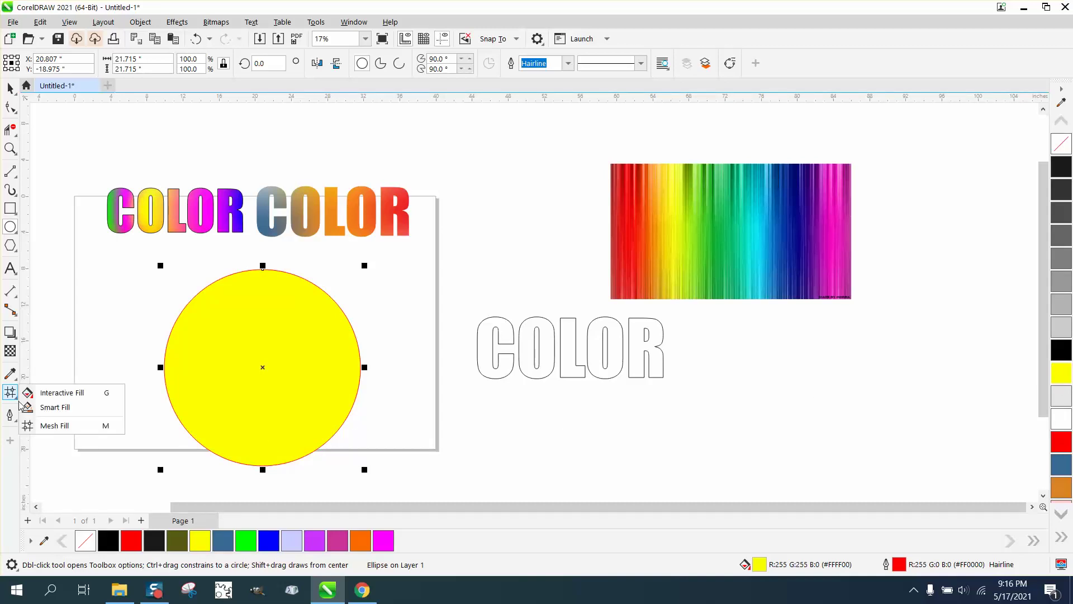
click(49, 425)
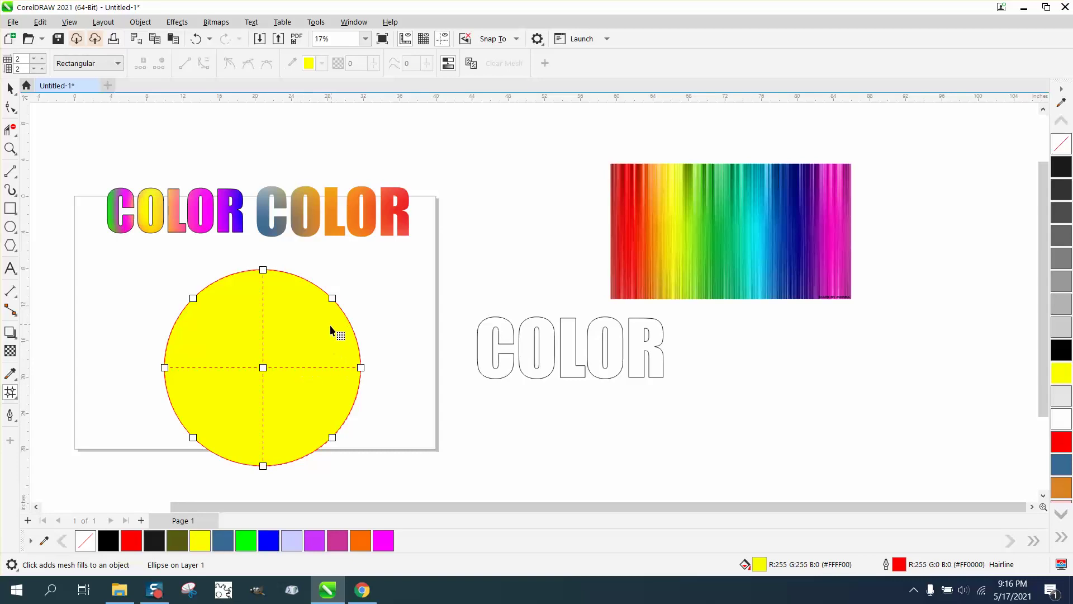
drag(1048, 443, 364, 371)
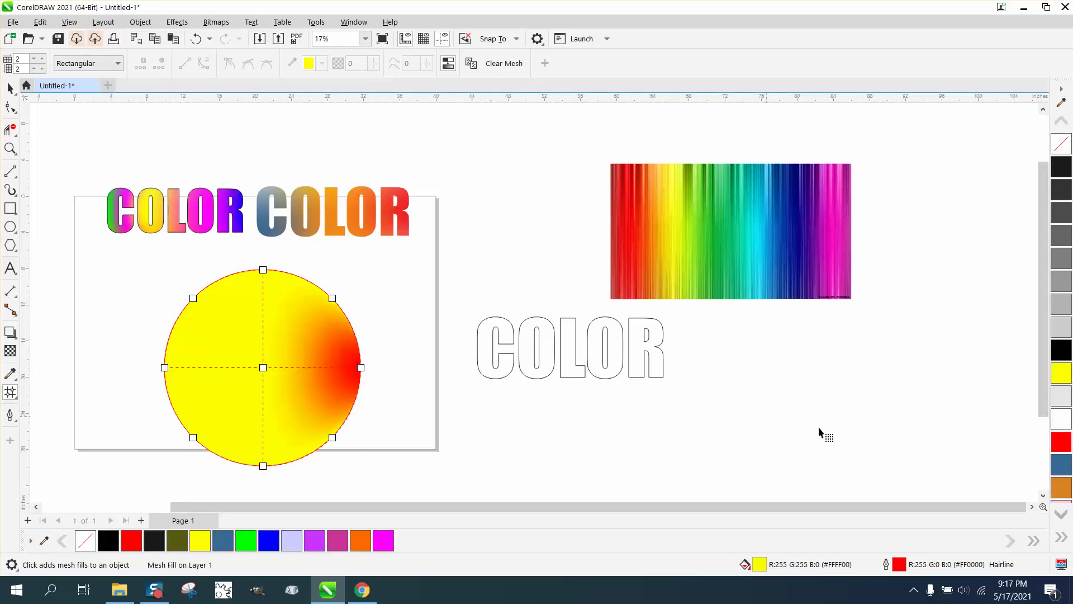
- Colour the circle's leftmost mesh node yellow-green and its centre node periwinkle blue
click(1061, 514)
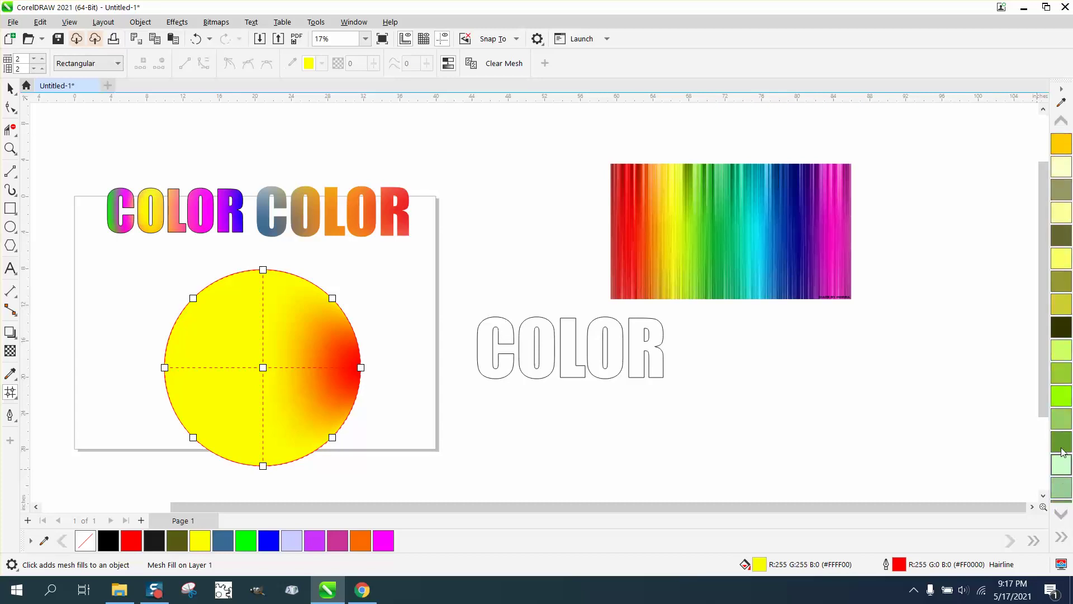
drag(654, 426, 166, 367)
click(1061, 514)
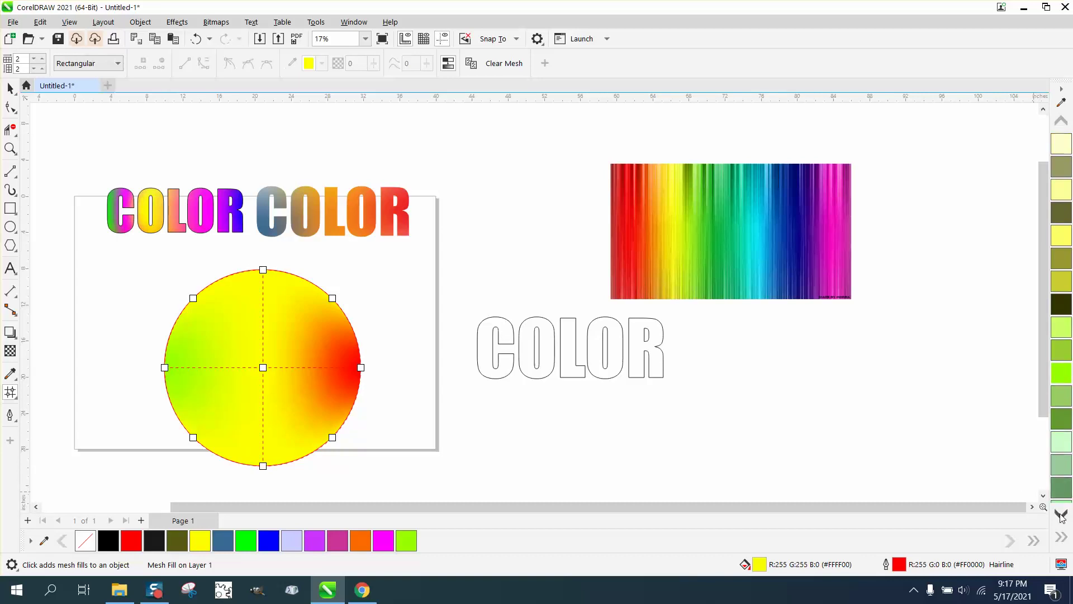
click(1061, 514)
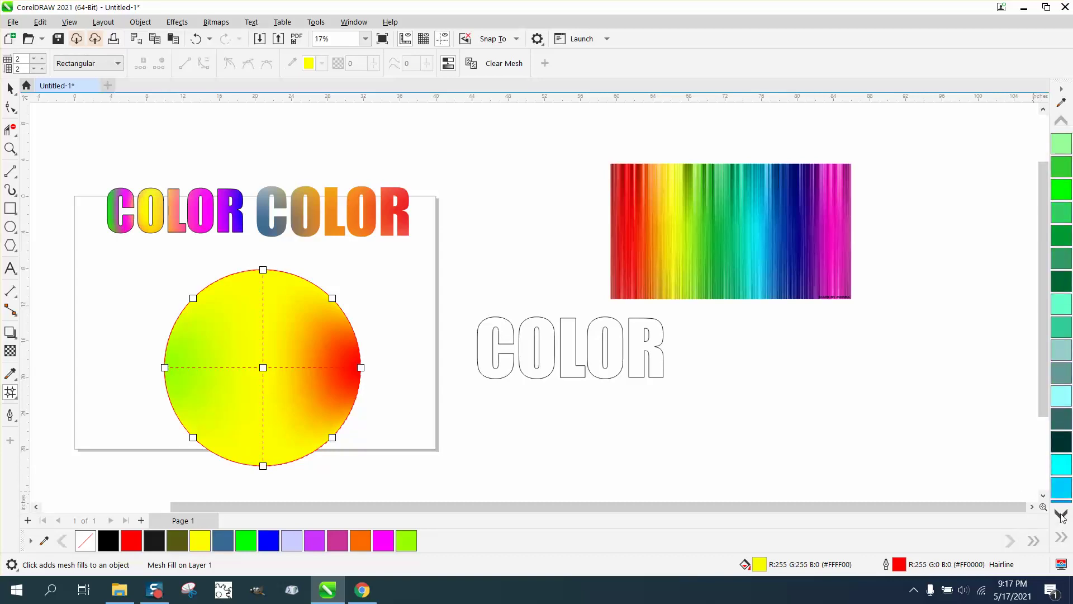
click(1061, 515)
drag(1064, 465, 264, 369)
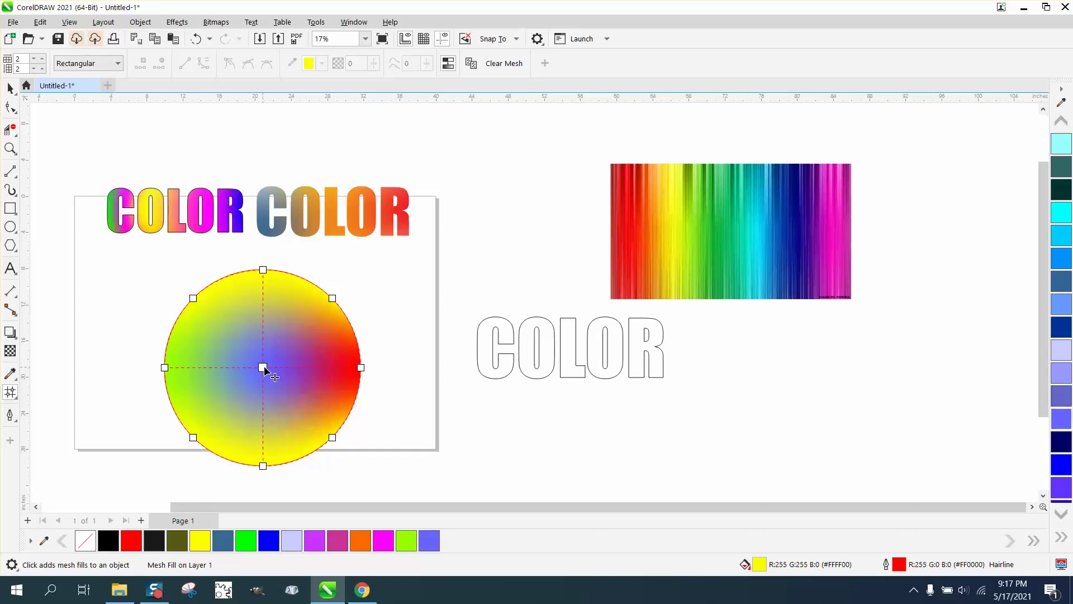
- Colour the circle's topmost mesh node light pink
click(1061, 514)
click(1061, 514)
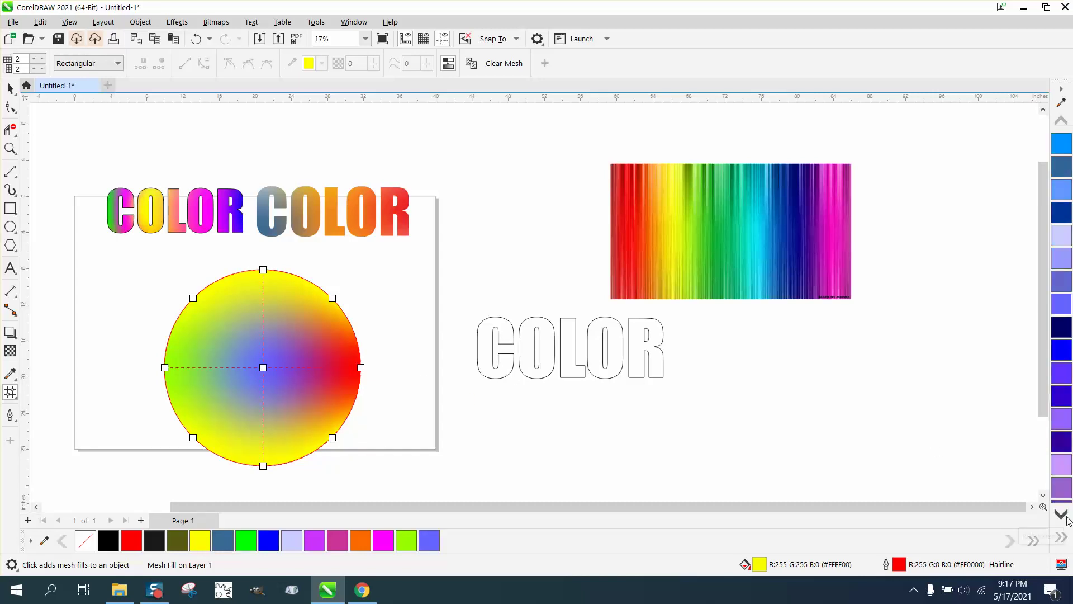
click(1061, 514)
click(1061, 514)
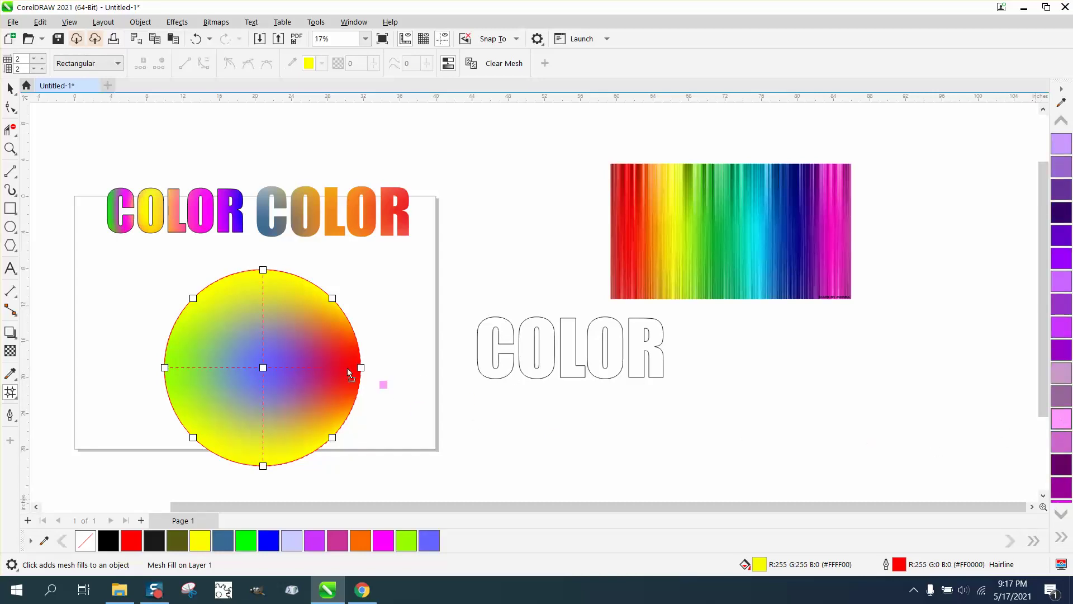
drag(347, 368, 264, 271)
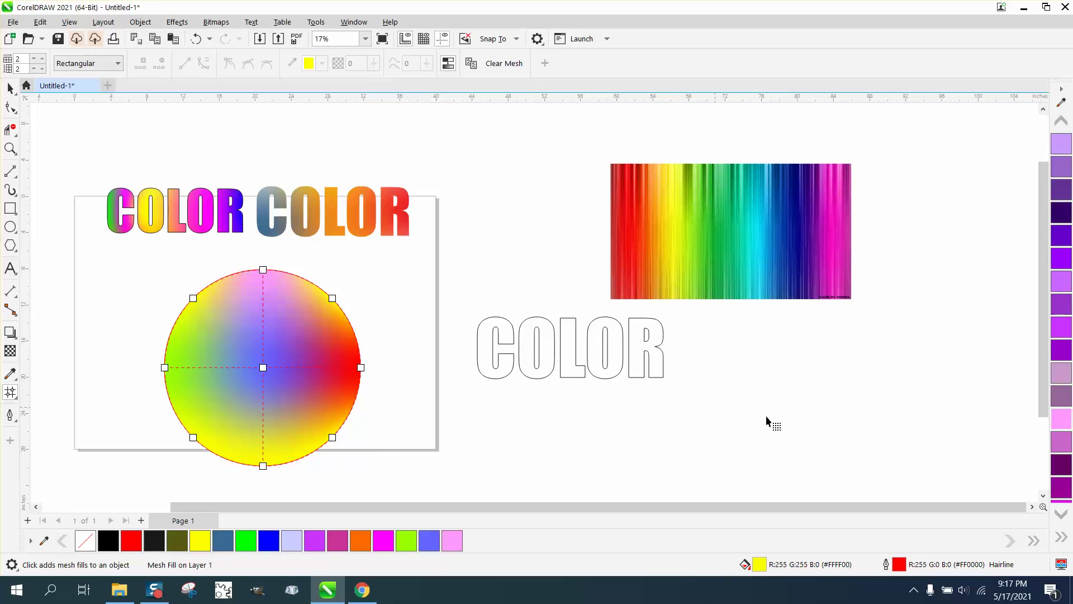
- Colour the mesh node on the circle's upper-left edge orange
click(1062, 516)
click(1062, 516)
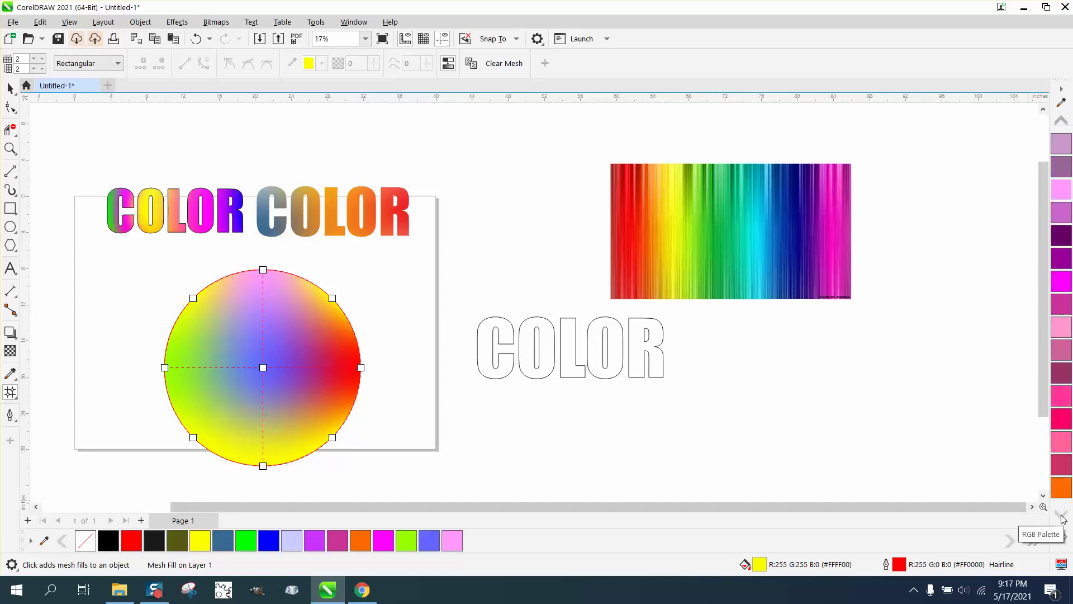
drag(1061, 486, 533, 453)
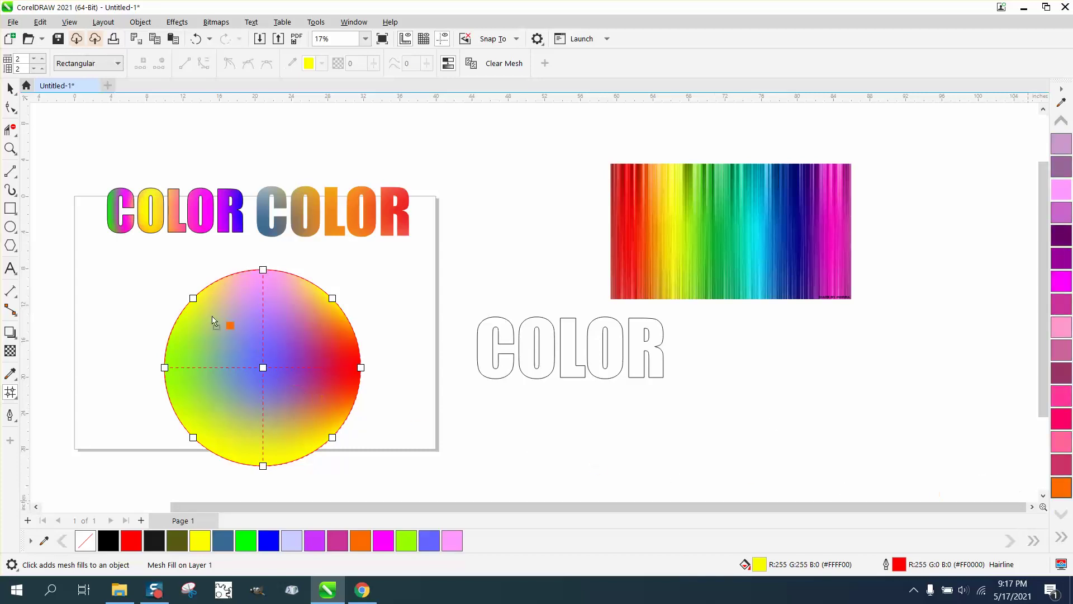
drag(213, 320, 194, 301)
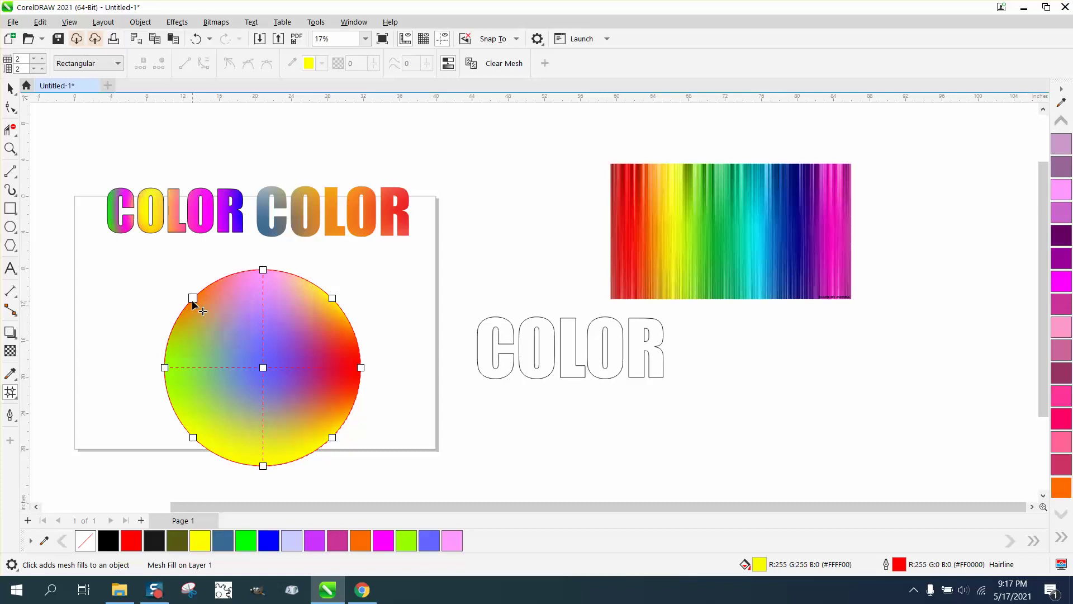
- Add three vertical mesh lines across the circle's horizontal centre line, two left of the centre and one right of it
double_click(223, 368)
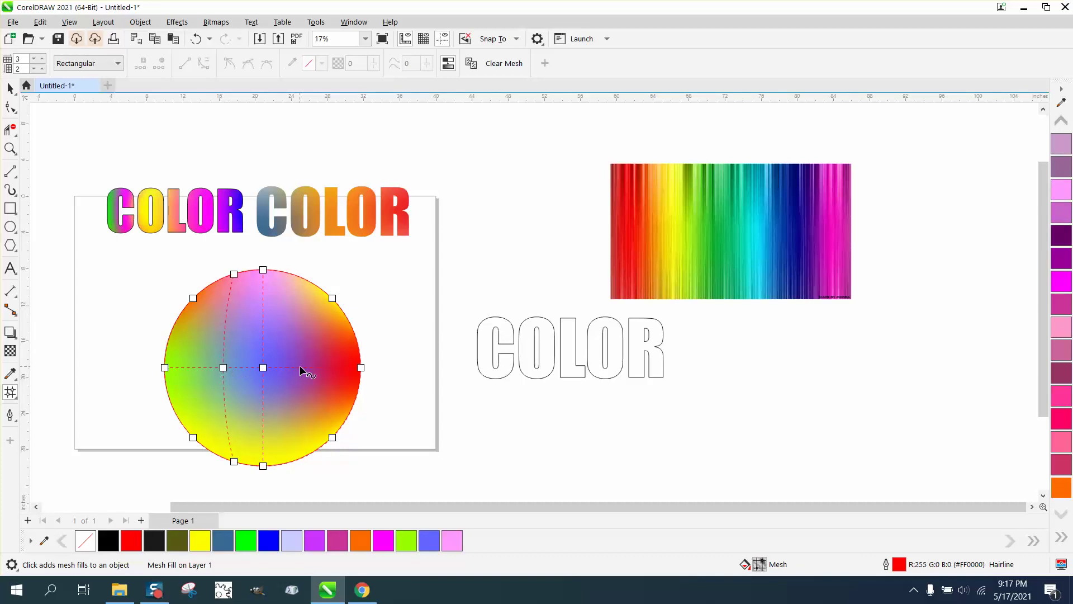
double_click(314, 367)
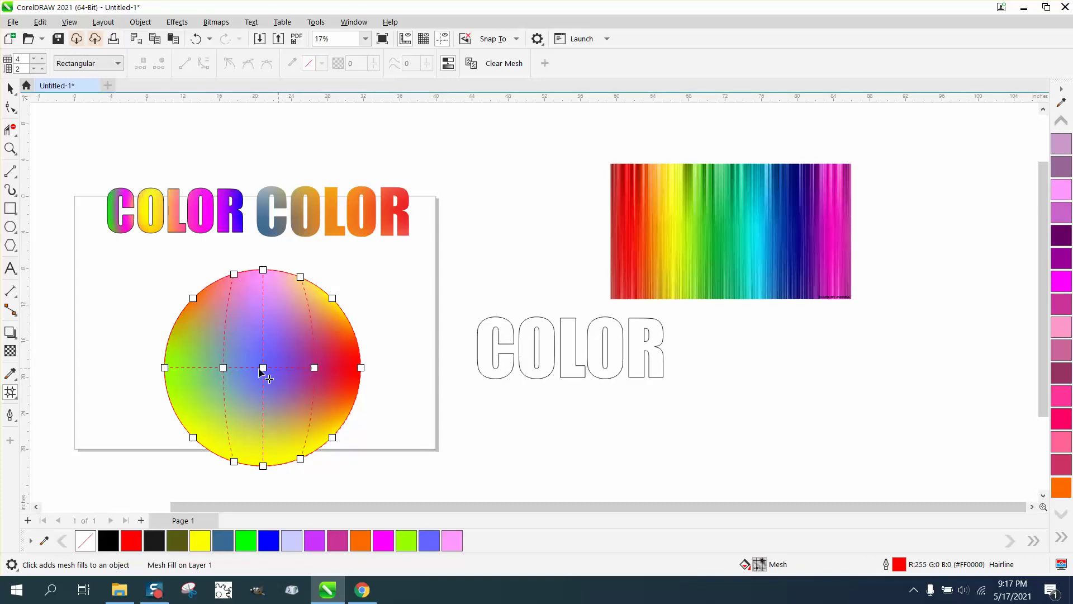
double_click(191, 368)
- Colour the leftmost interior mesh node magenta and the node on the circle's right edge blue
drag(331, 361, 191, 367)
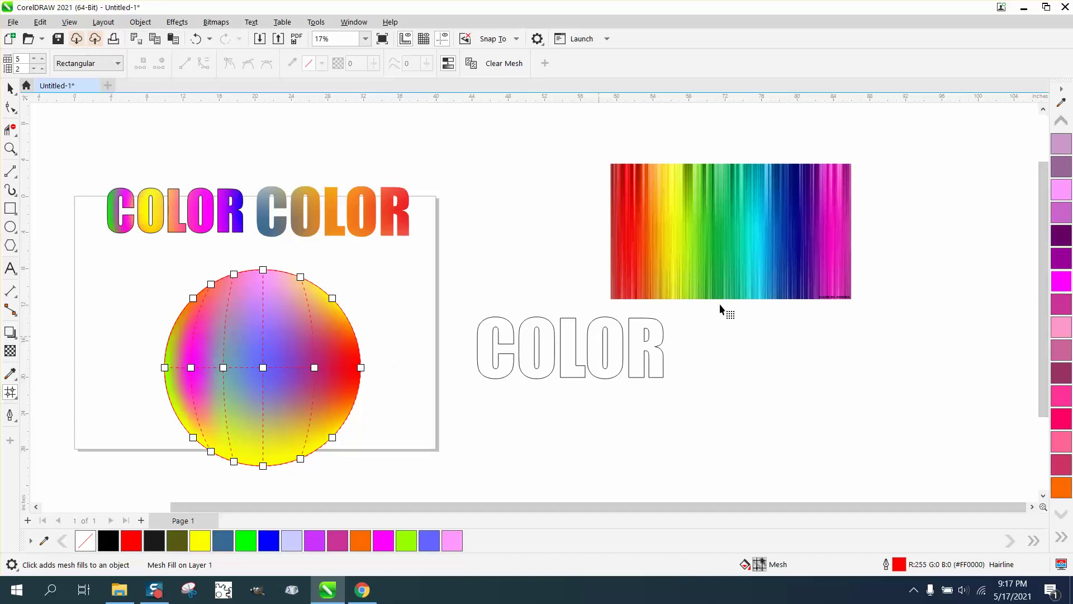
click(1061, 123)
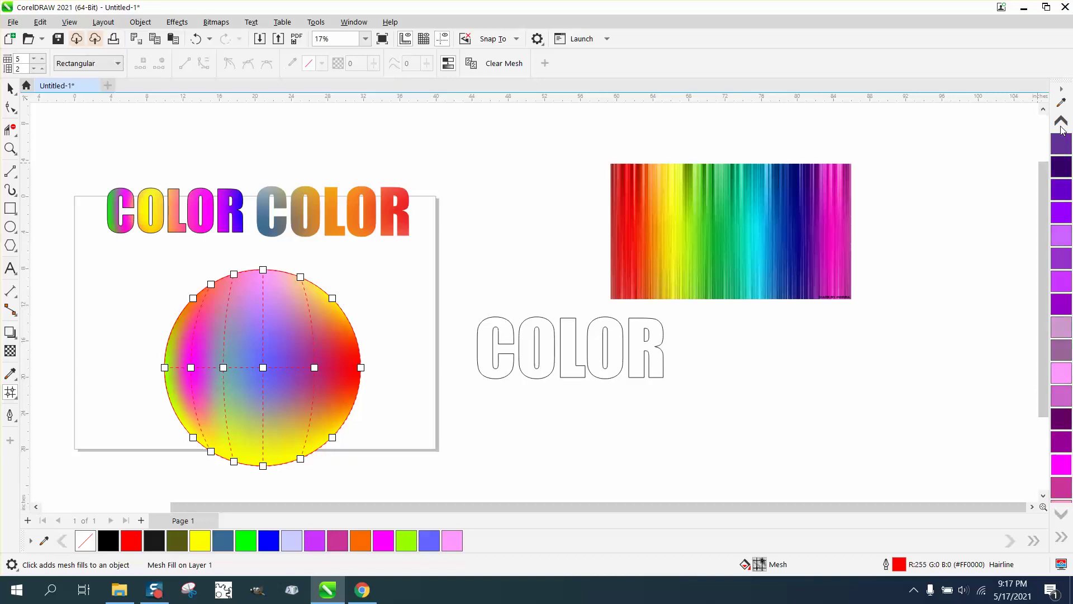
click(1061, 124)
drag(761, 279, 365, 374)
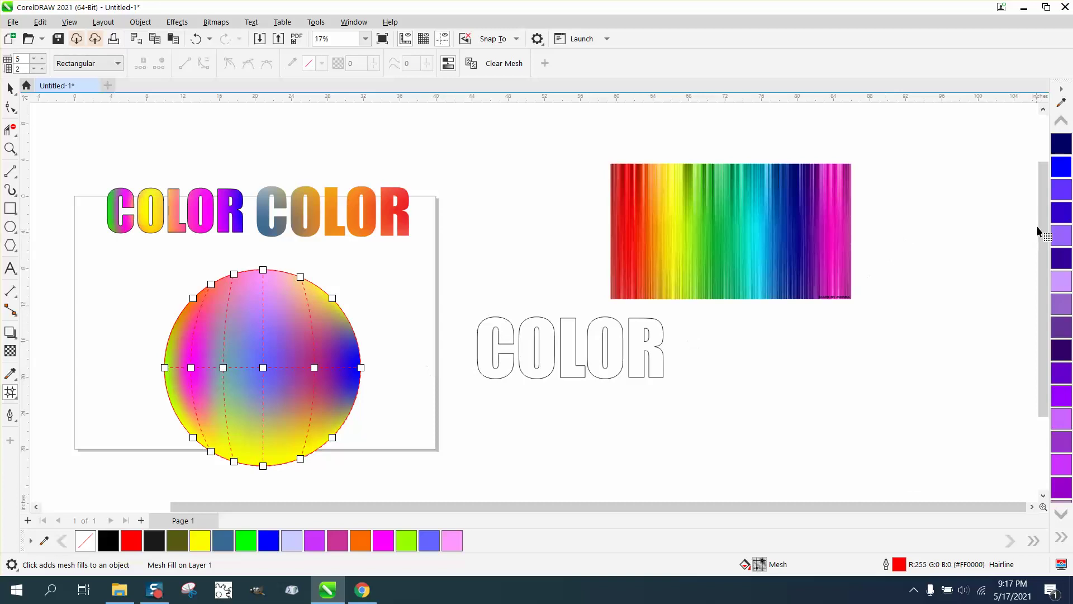
- Colour the circle's centre mesh node lime green
click(1059, 125)
click(1059, 125)
click(1059, 125)
click(1059, 126)
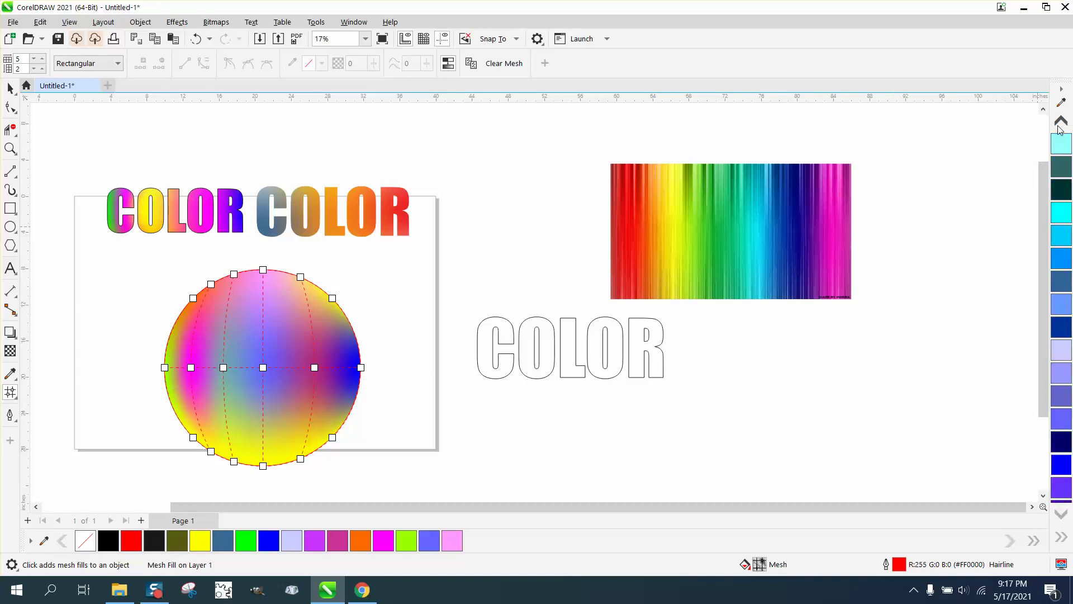
click(1059, 125)
click(1059, 126)
click(1059, 125)
click(1058, 125)
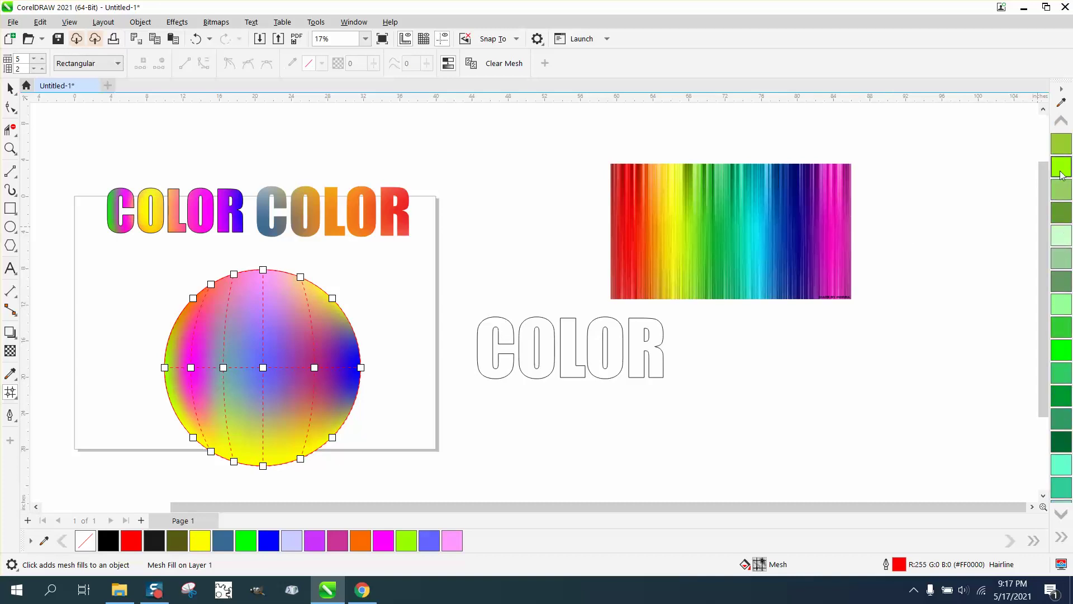
drag(612, 323, 263, 367)
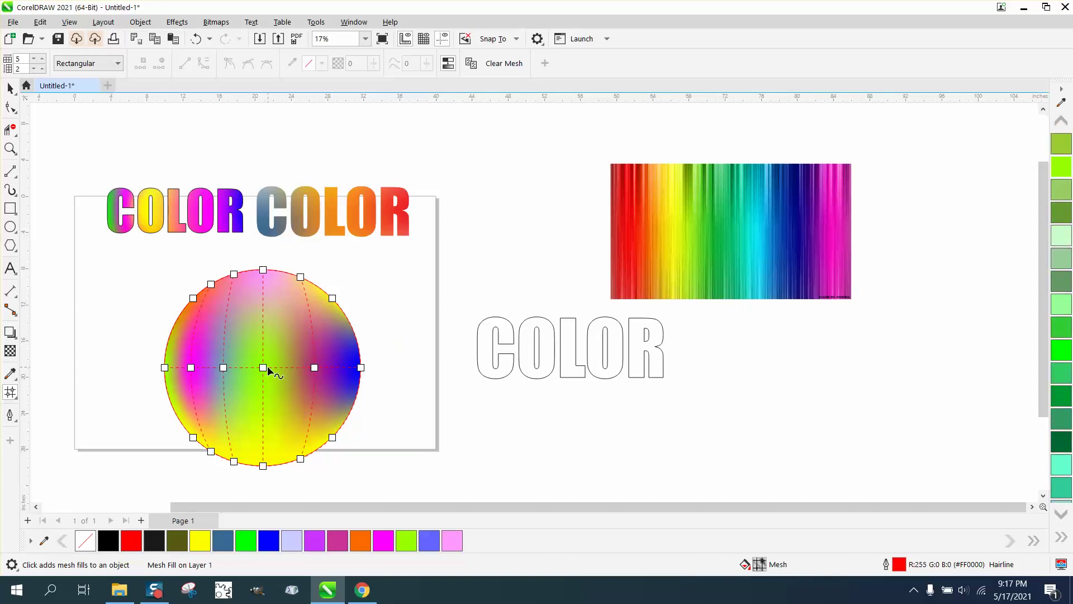
- Try colouring the interior mesh node just left of the circle's centre pale yellow
click(1060, 124)
click(1061, 124)
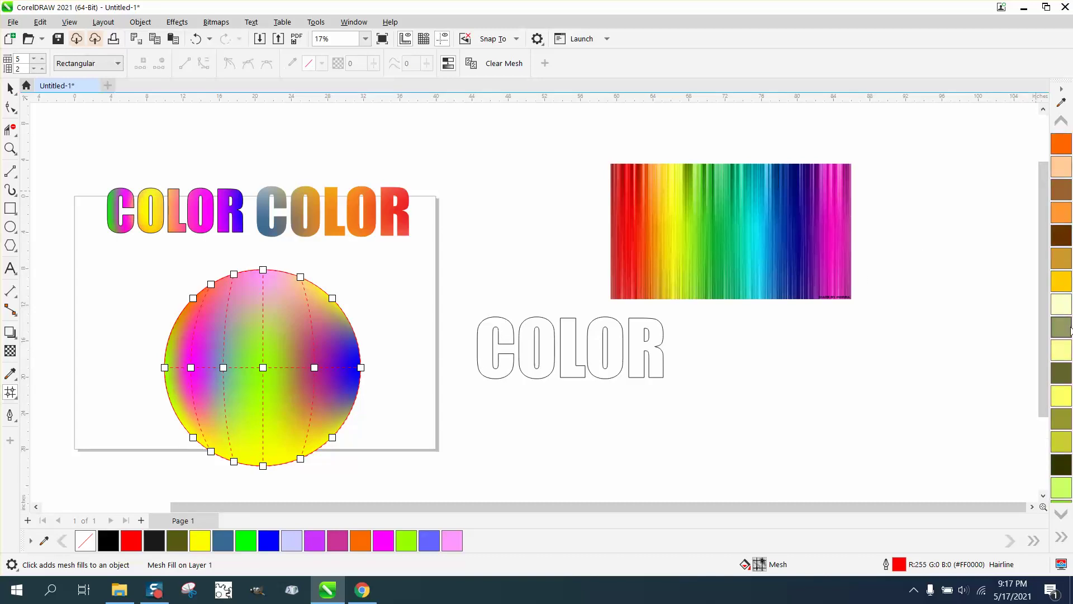
drag(437, 389, 223, 367)
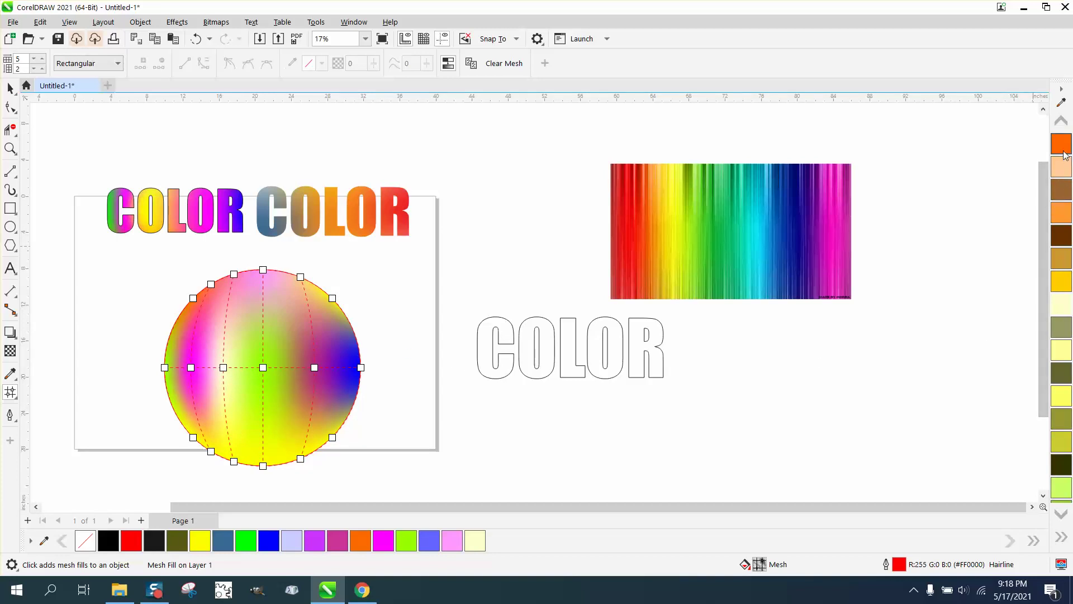
click(315, 368)
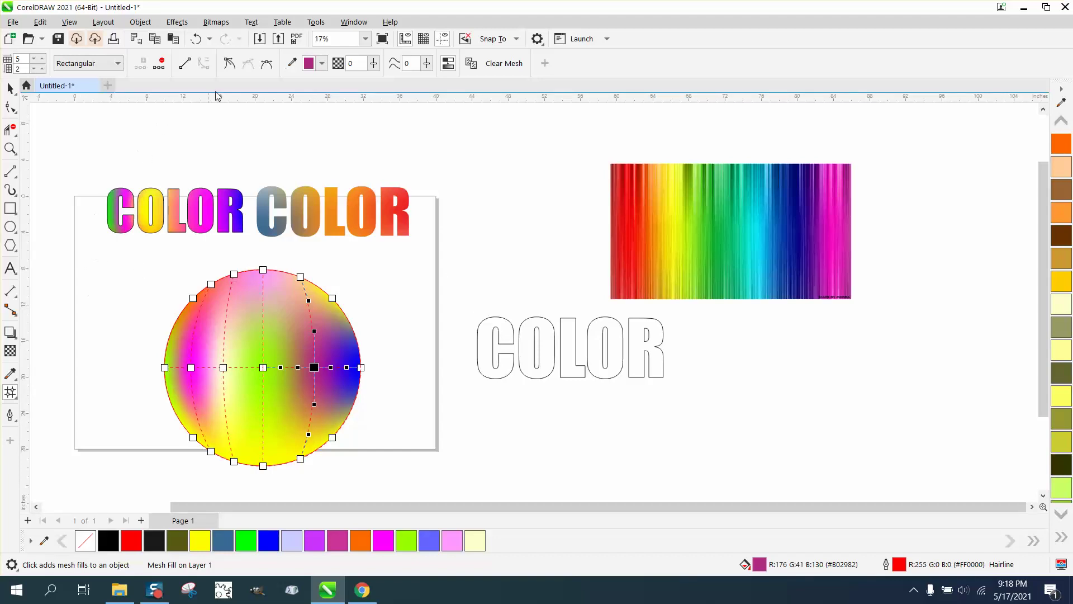
click(197, 39)
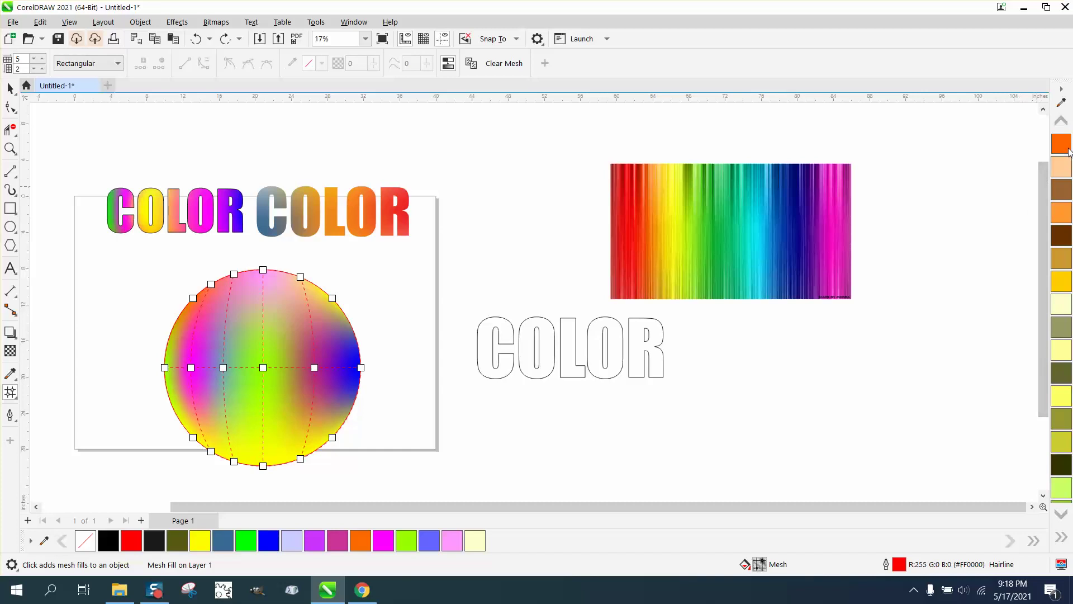
- Colour the mesh node on the circle's upper-right edge orange
click(332, 299)
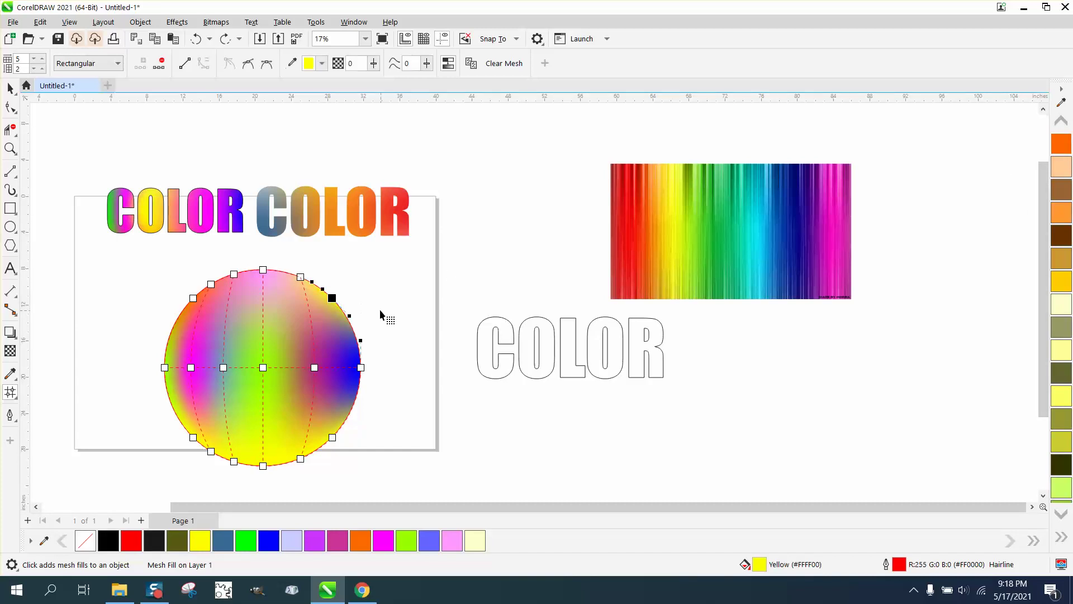
click(301, 278)
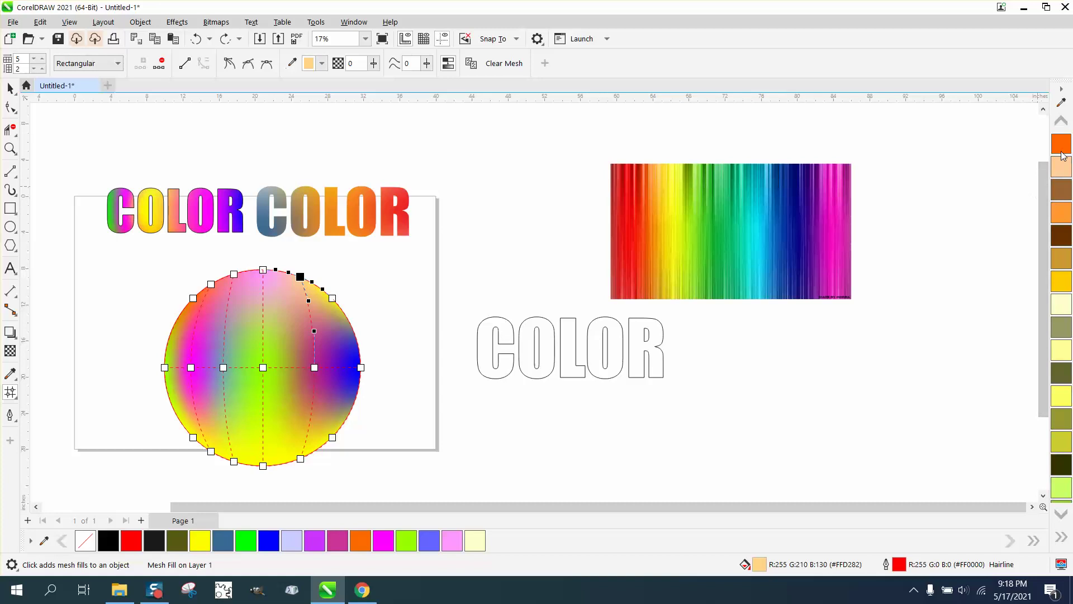
drag(1067, 146, 332, 299)
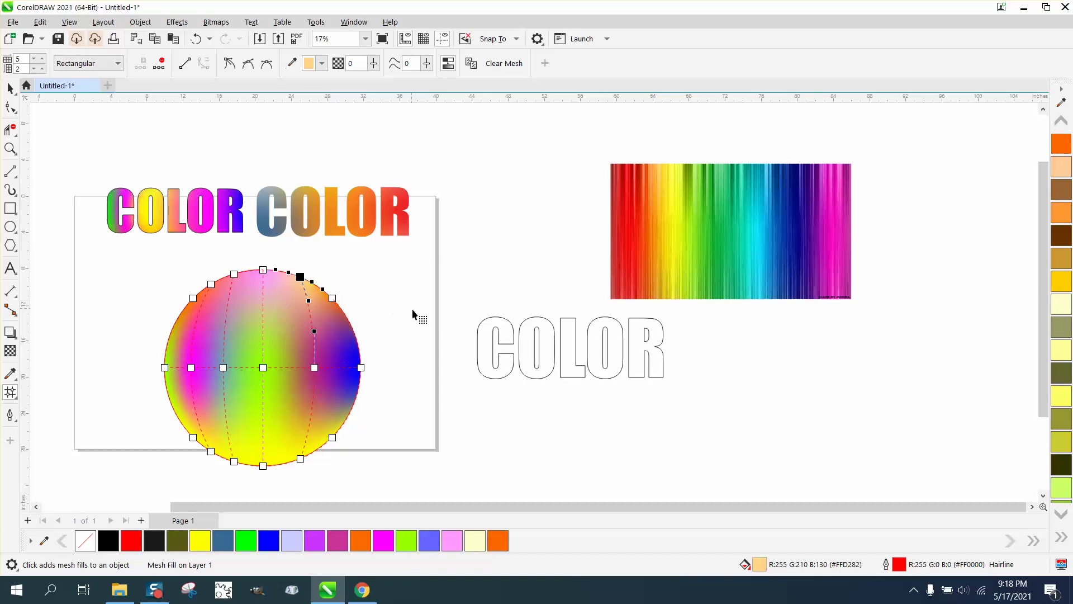
- Place the outlined COLOR text over the middle of the mesh-filled circle and bring it in front
click(11, 90)
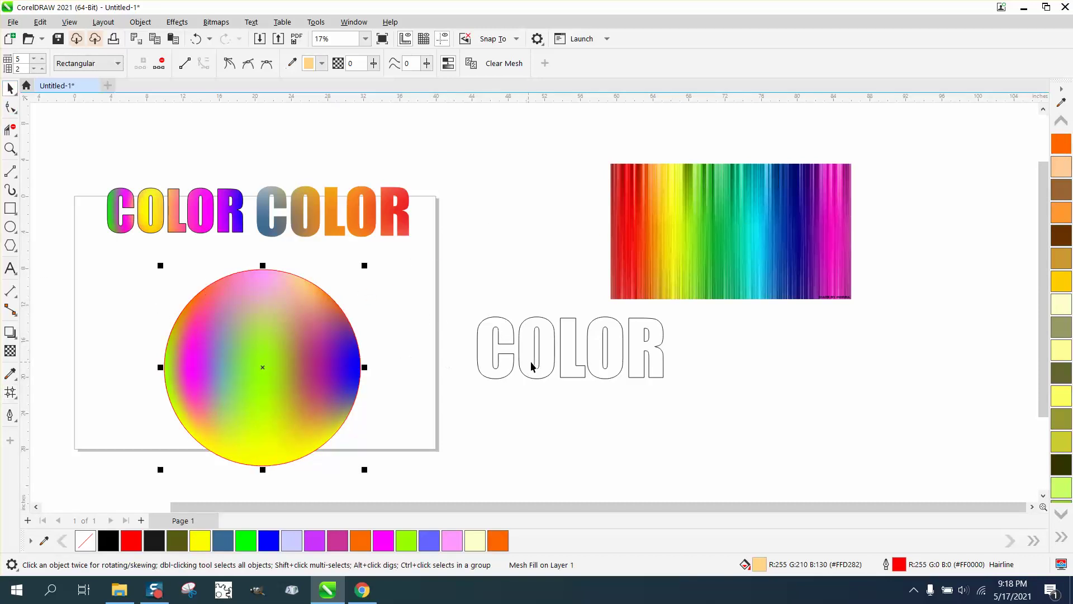
drag(549, 369, 238, 386)
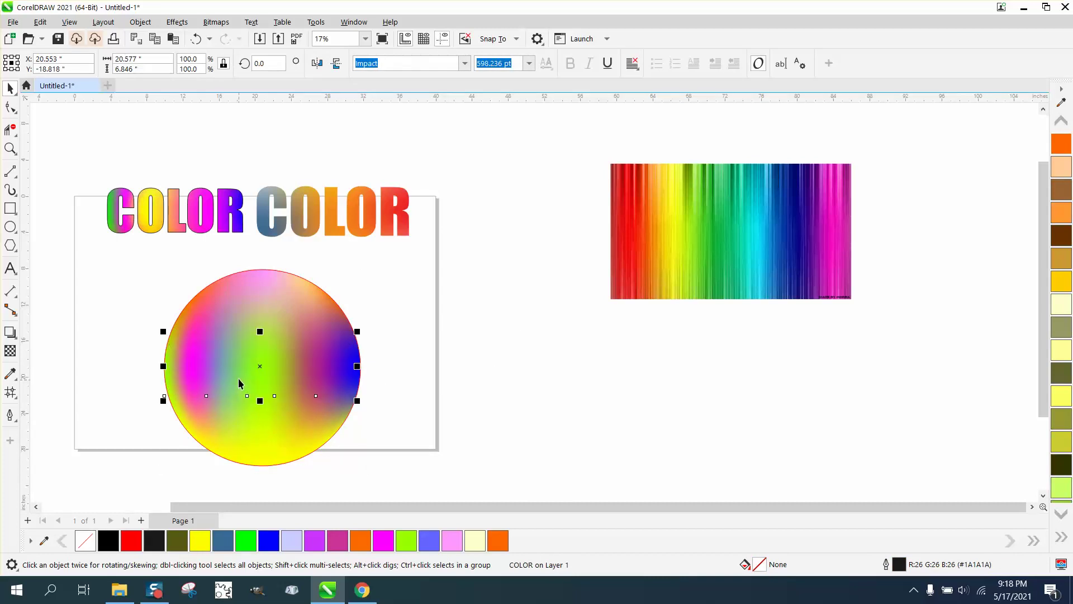
click(140, 23)
mouse_move(160, 240)
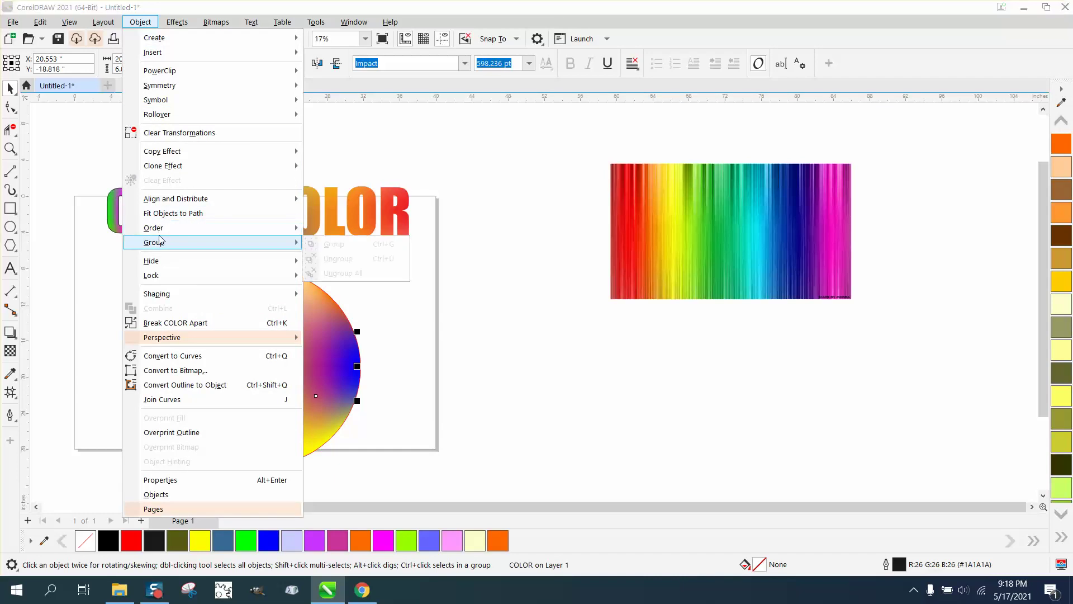
click(337, 233)
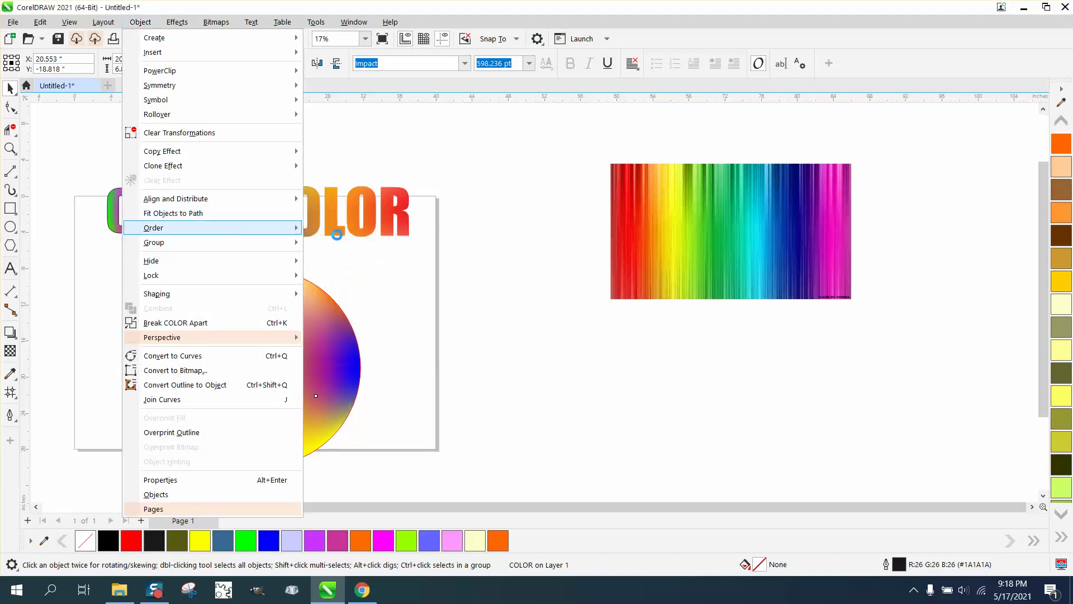
- PowerClip the mesh-filled circle inside the outlined COLOR text
click(325, 305)
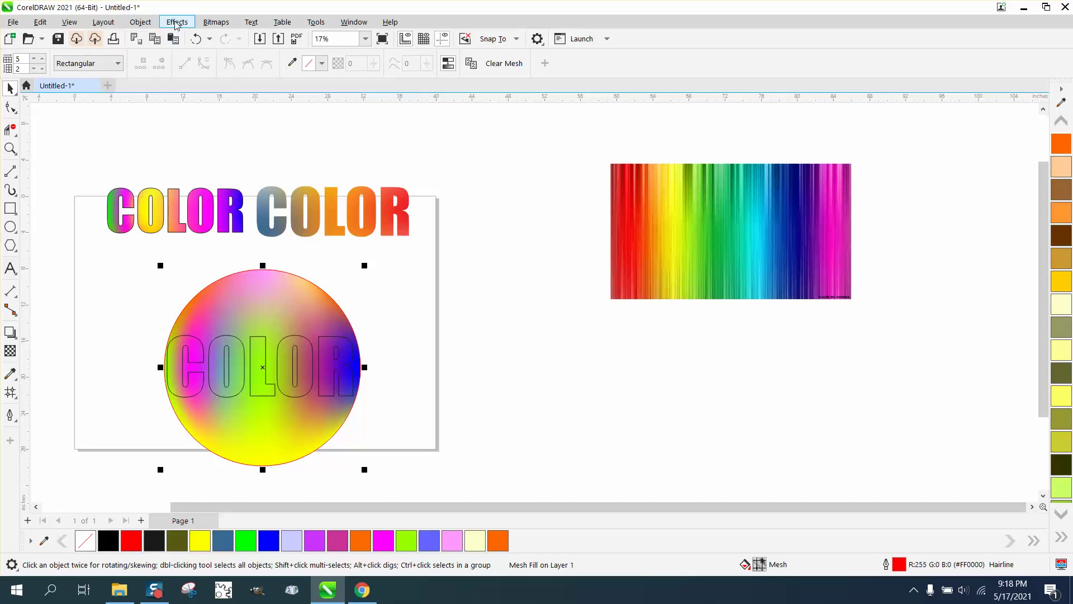
click(146, 22)
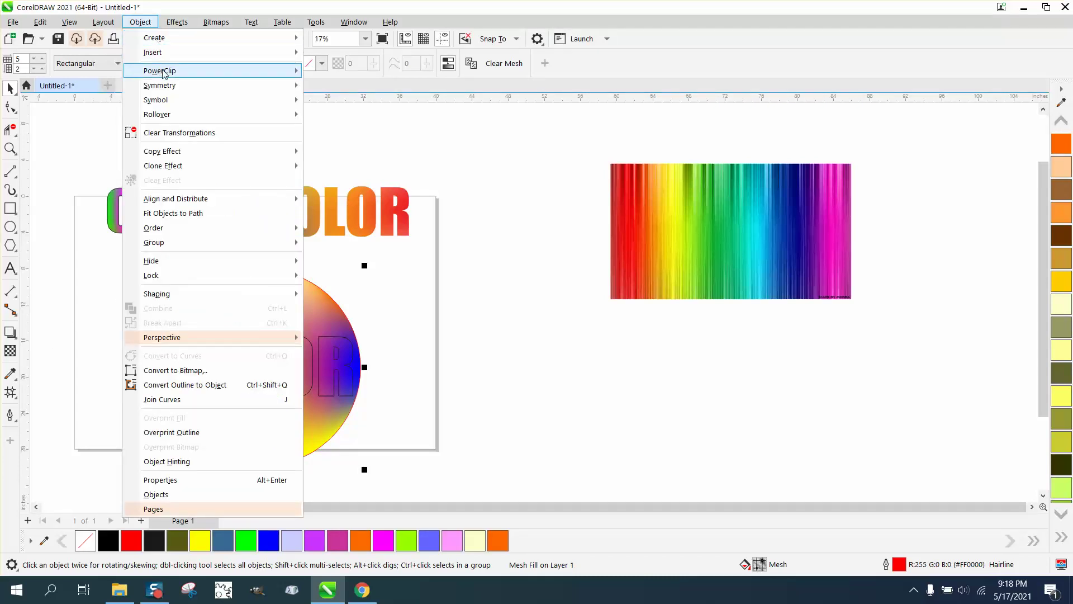
mouse_move(161, 73)
click(325, 73)
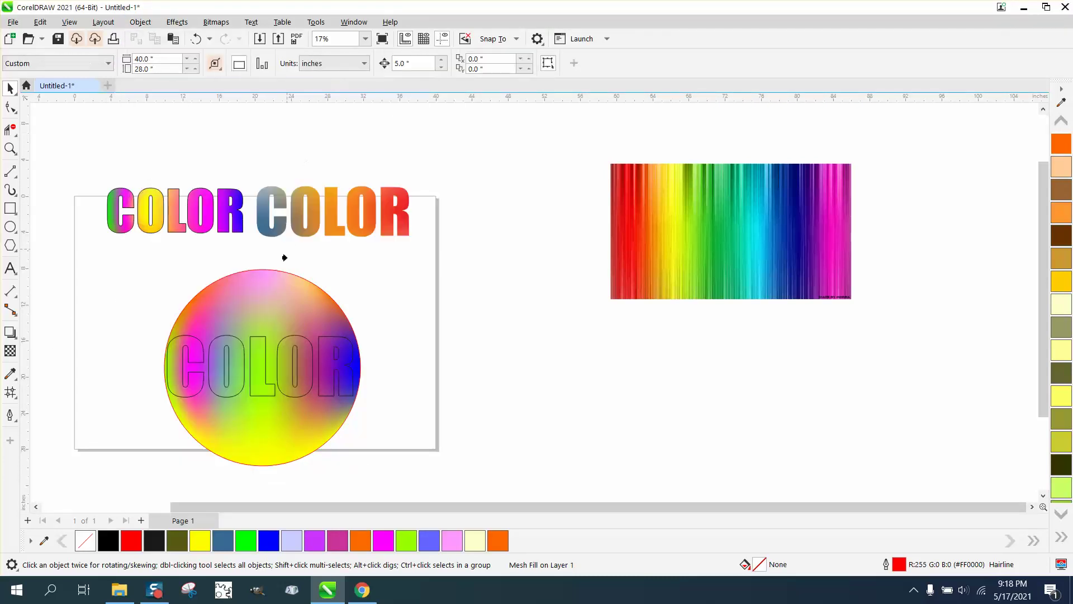
click(250, 345)
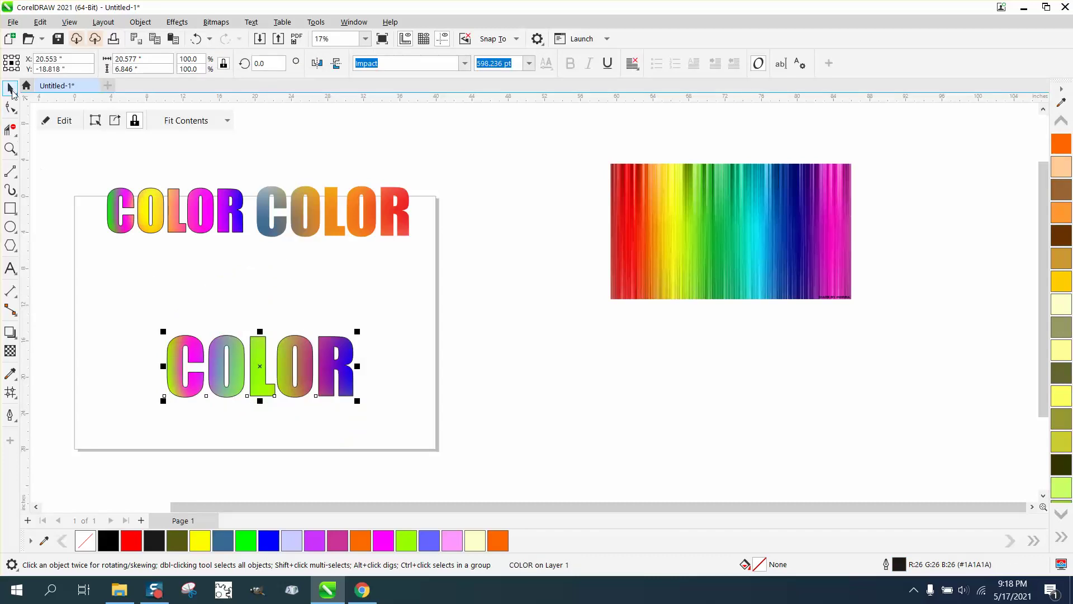
- Move the clipped text up beneath the other COLOR words, inspect its fill, and undo both the move and the PowerClip
drag(256, 364, 246, 274)
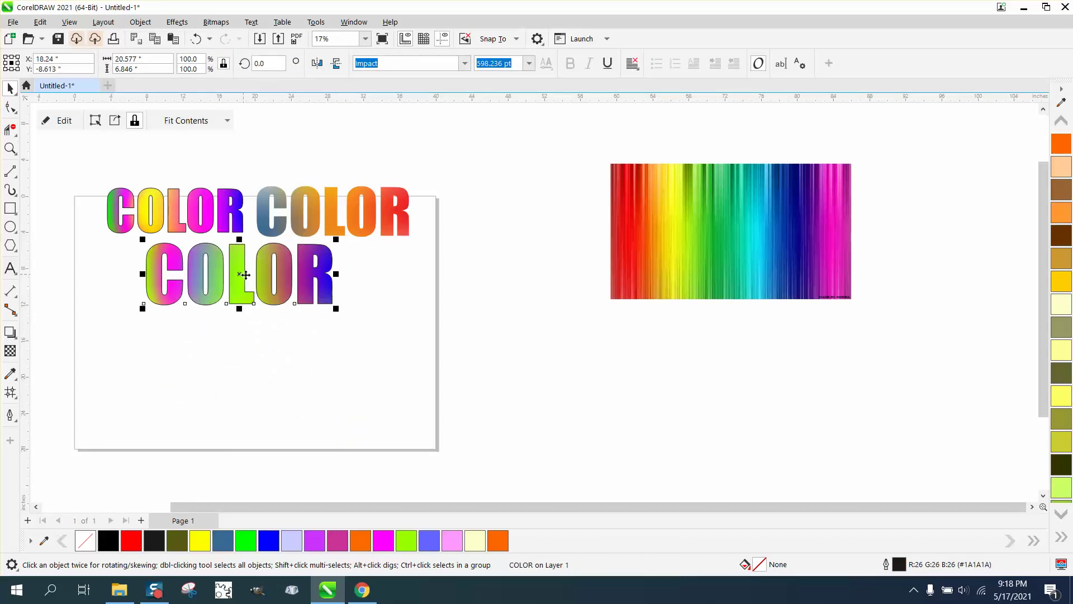
click(10, 147)
drag(130, 229, 411, 360)
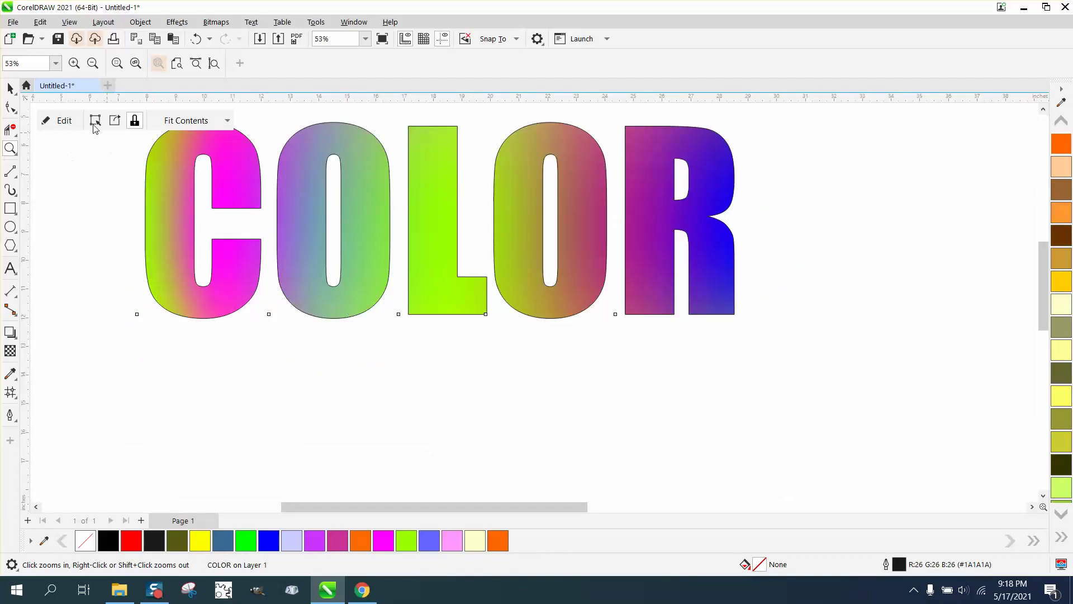
right_click(393, 289)
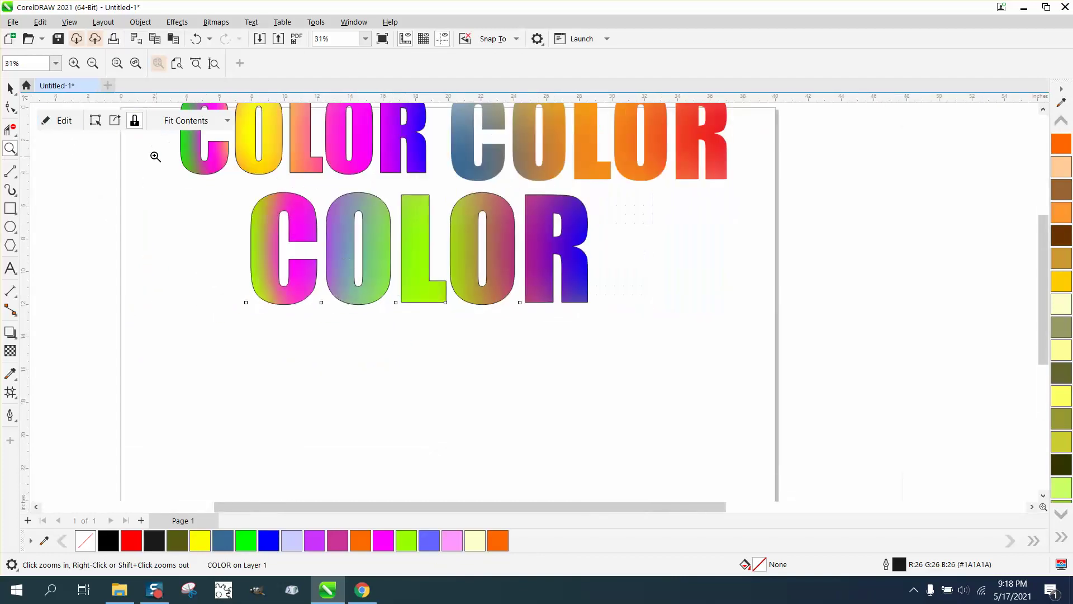
click(196, 39)
click(196, 39)
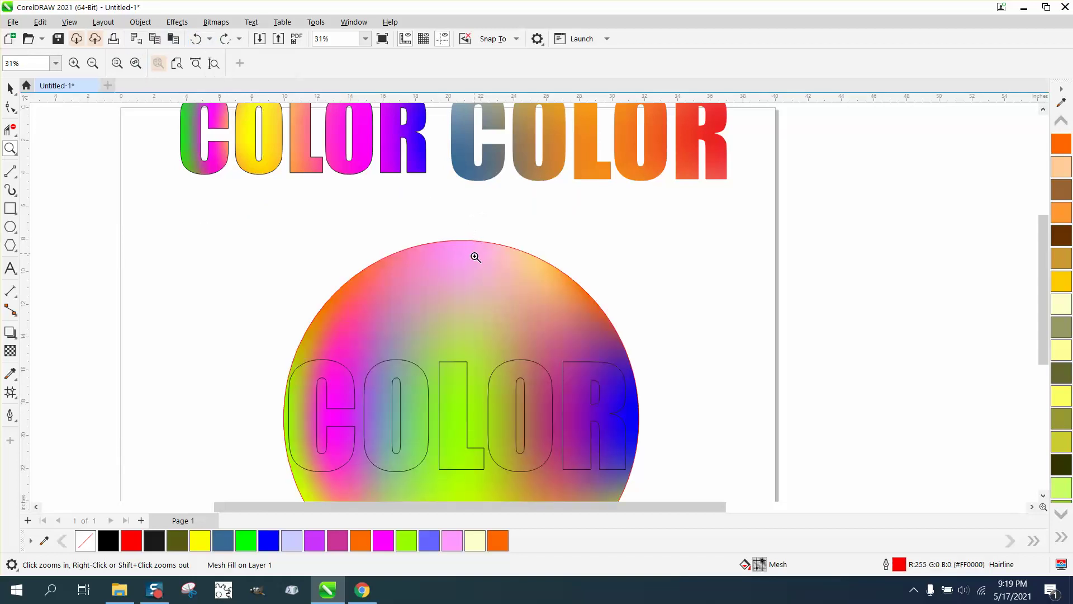
- Try rotating the mesh-filled circle counterclockwise behind the text and turn it back again
click(10, 88)
click(425, 264)
click(430, 272)
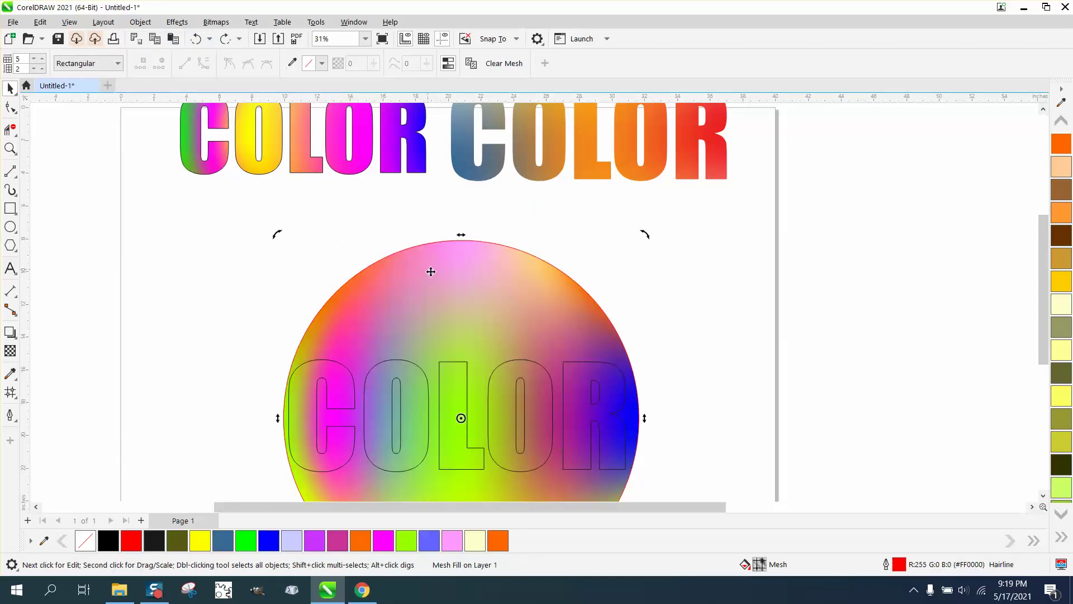
drag(646, 233, 460, 233)
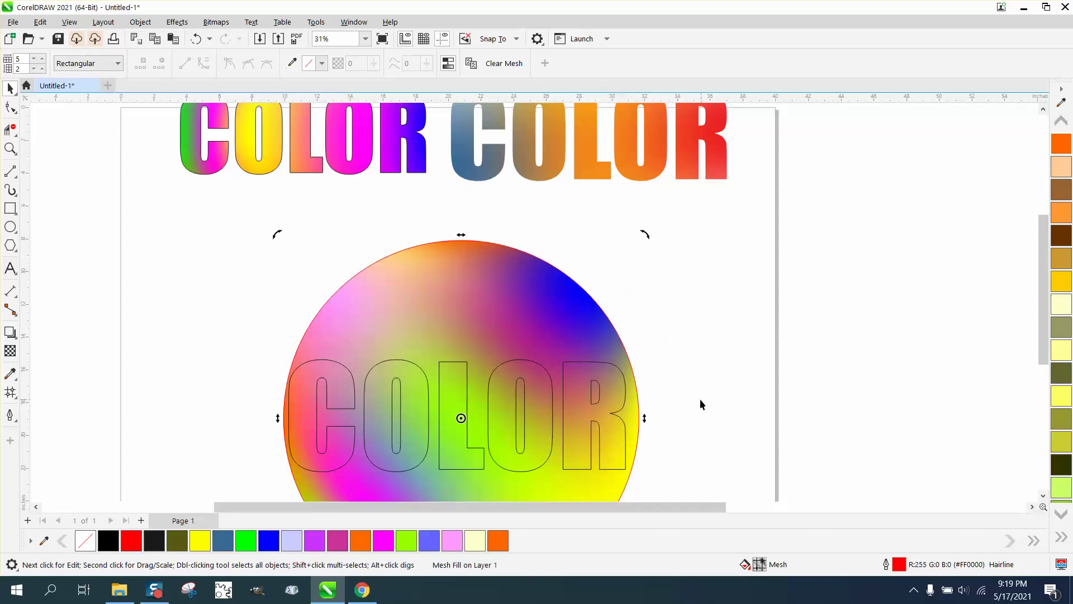
drag(644, 234, 684, 321)
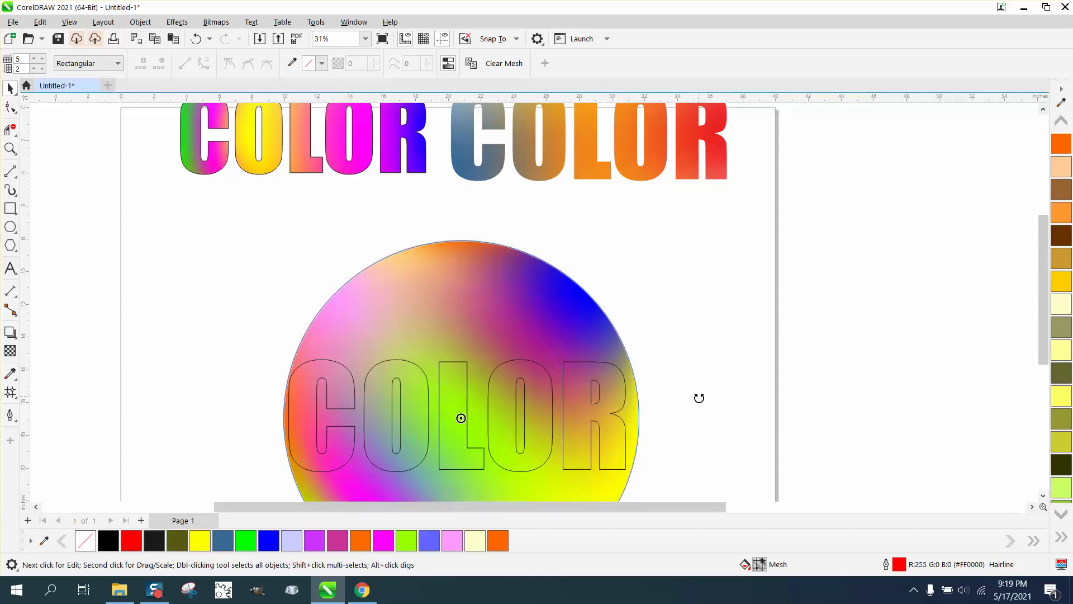
drag(698, 398, 698, 402)
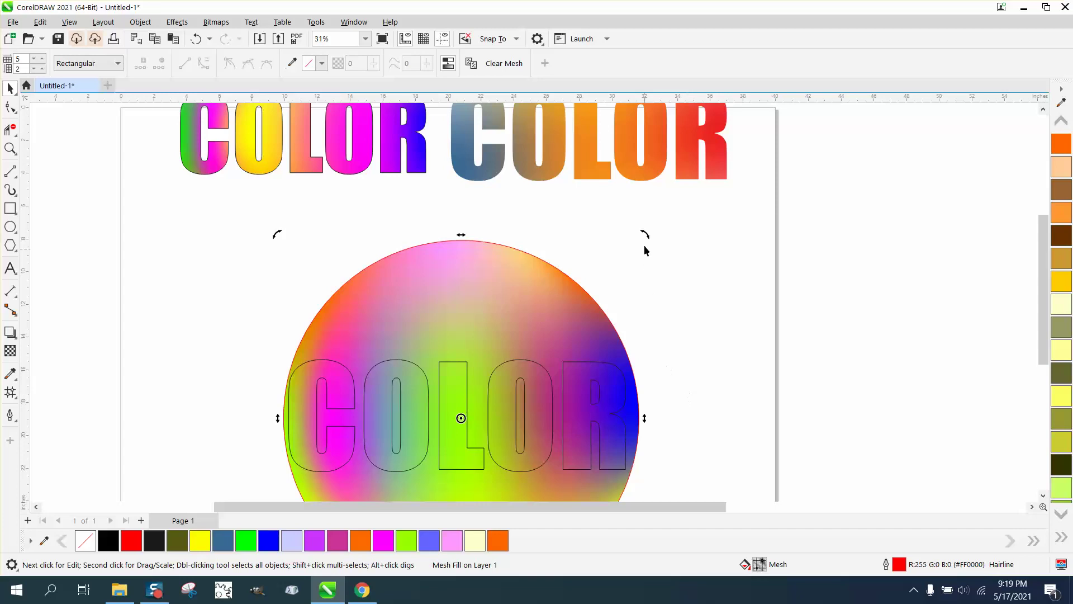
- Rotate the mesh-filled circle slightly clockwise behind the COLOR text
drag(645, 234, 664, 257)
click(671, 263)
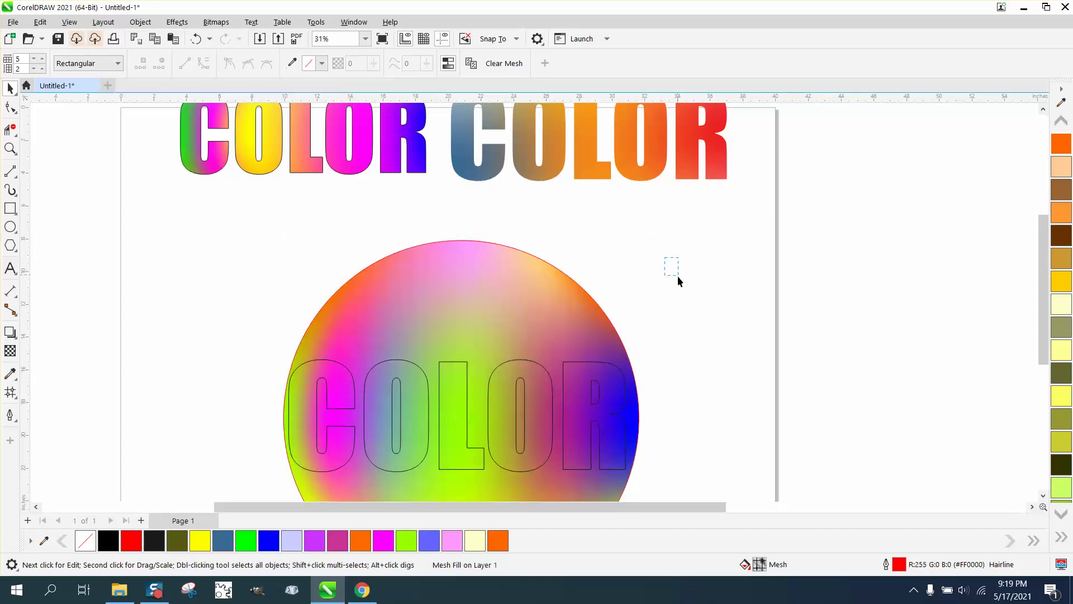
click(603, 312)
click(558, 297)
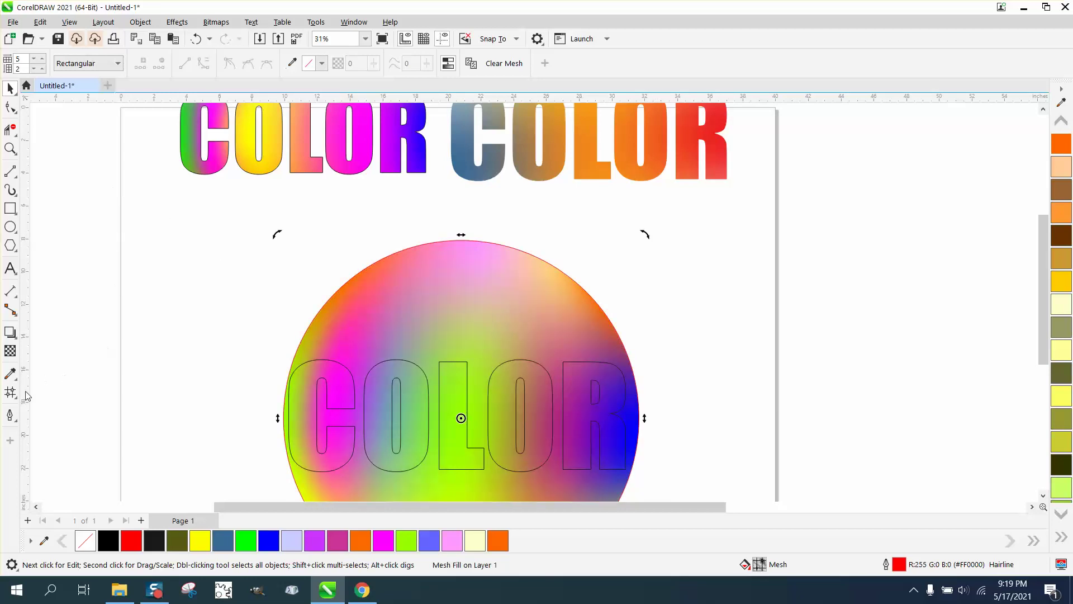
- PowerClip the rotated circle inside the COLOR text and move the filled text up beneath the other two COLOR words
click(137, 23)
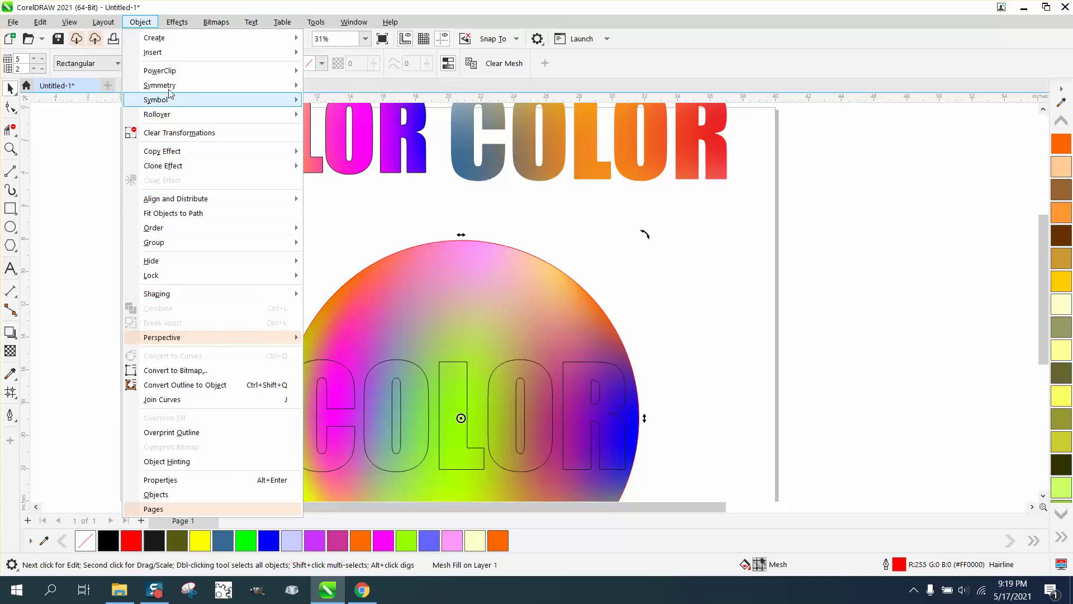
click(388, 359)
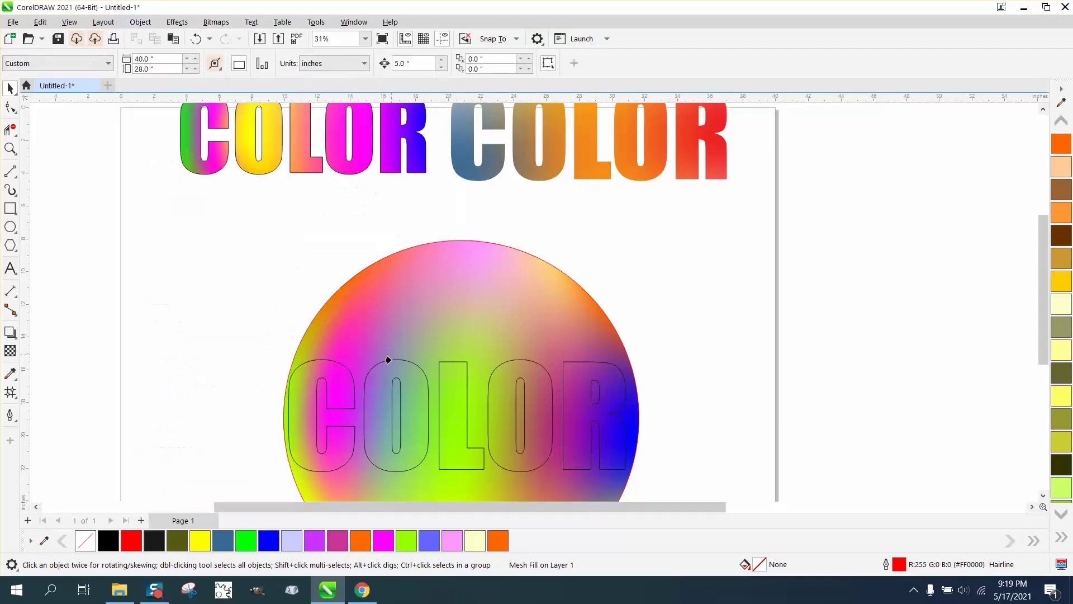
click(390, 378)
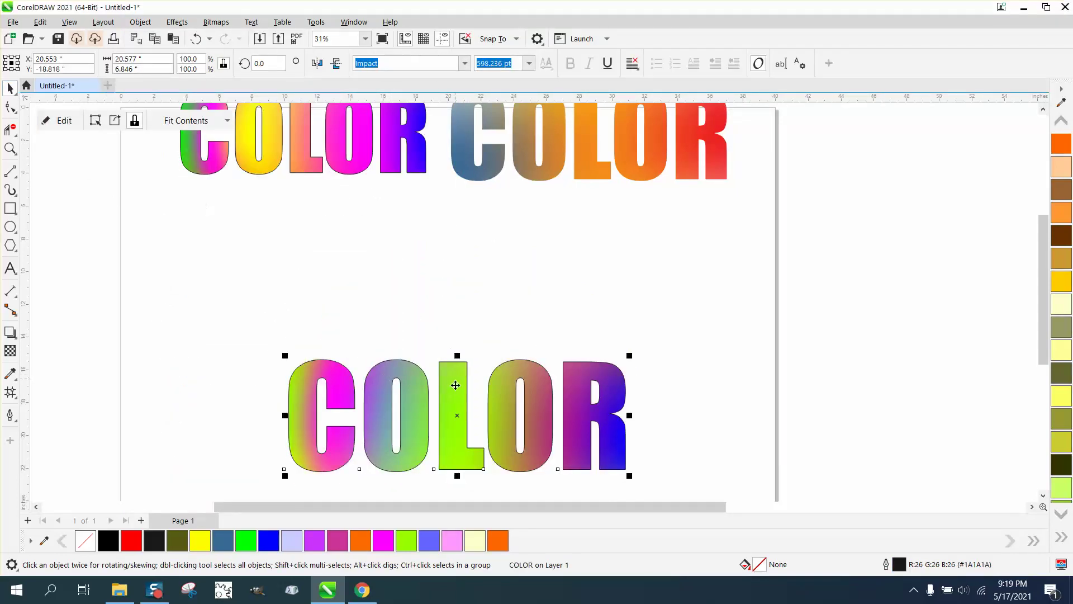
drag(458, 416, 368, 247)
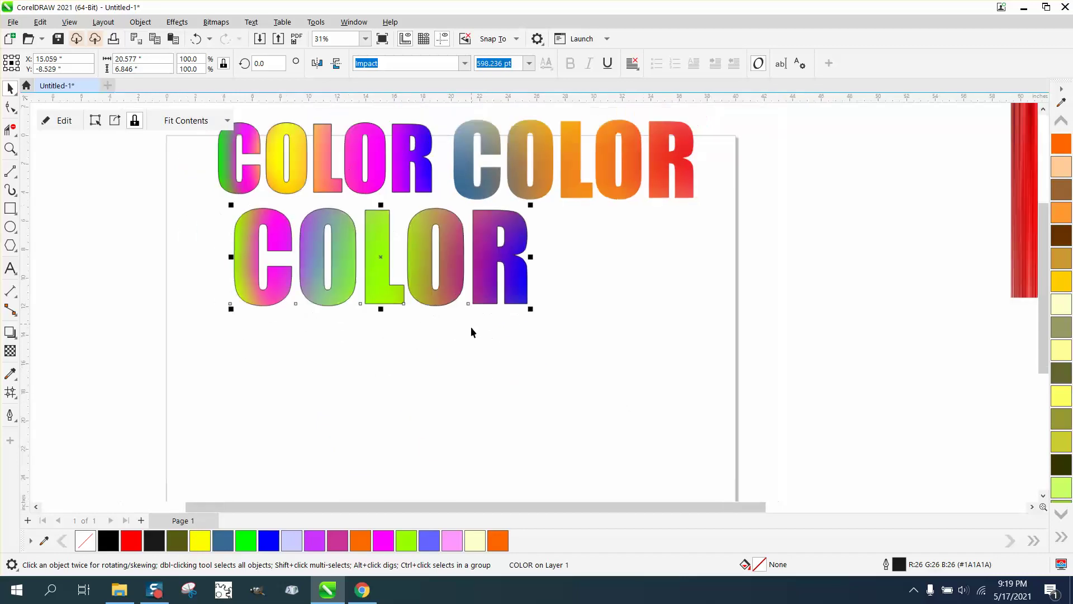
- Move the rainbow-striped bitmap closer to the page's right edge
scroll(470, 331, down, 2)
drag(853, 265, 718, 275)
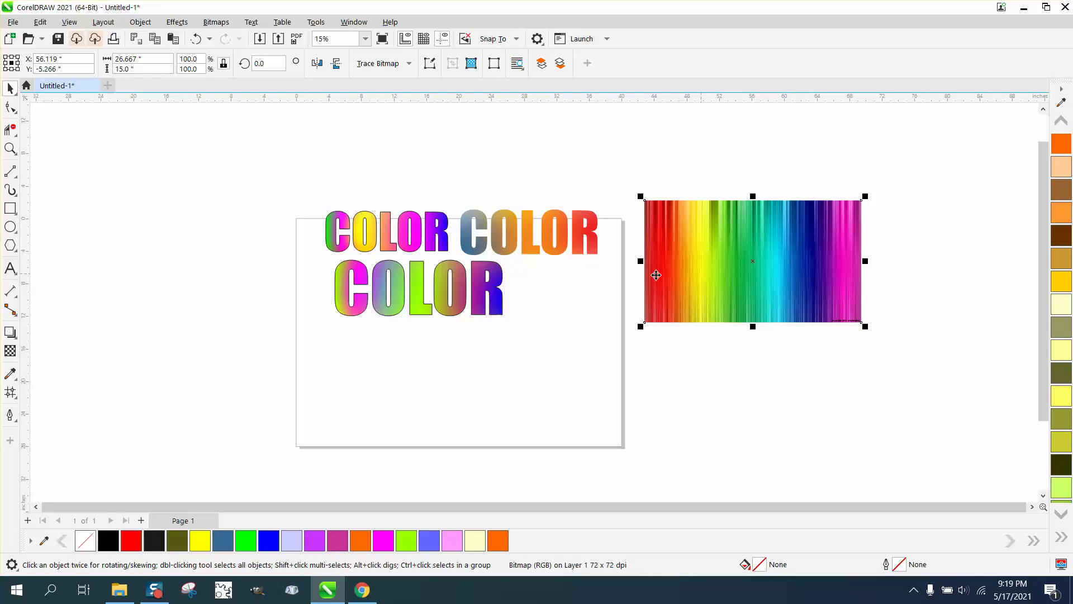
click(10, 148)
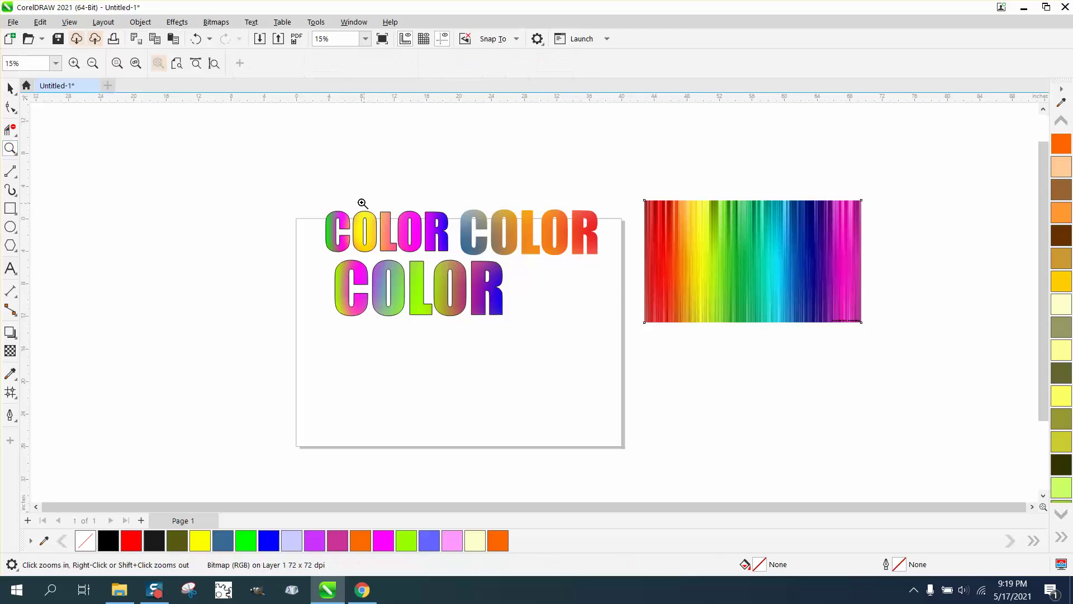
drag(324, 213, 642, 344)
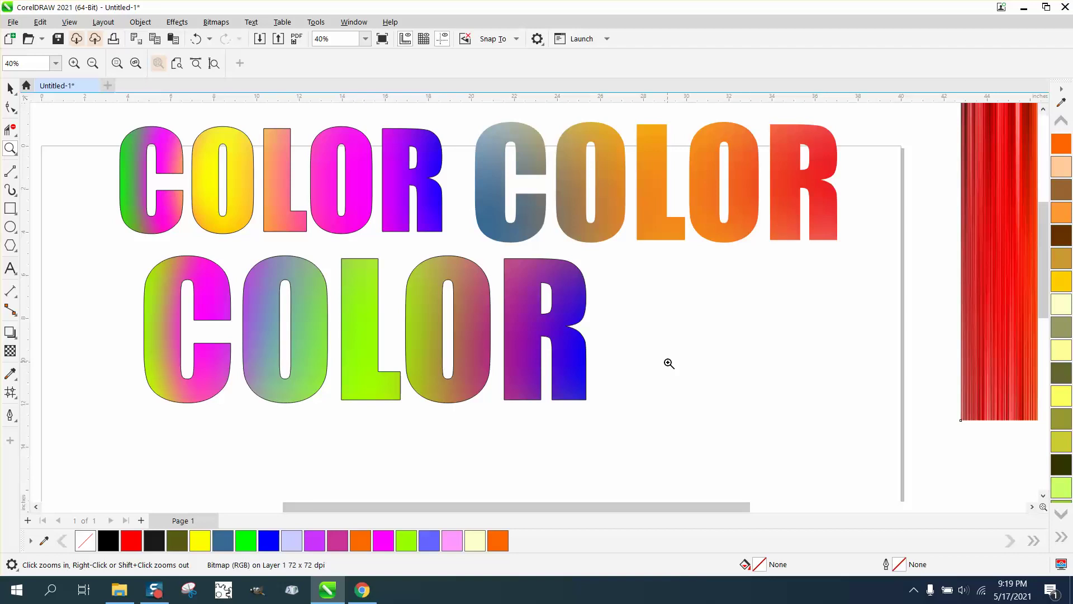